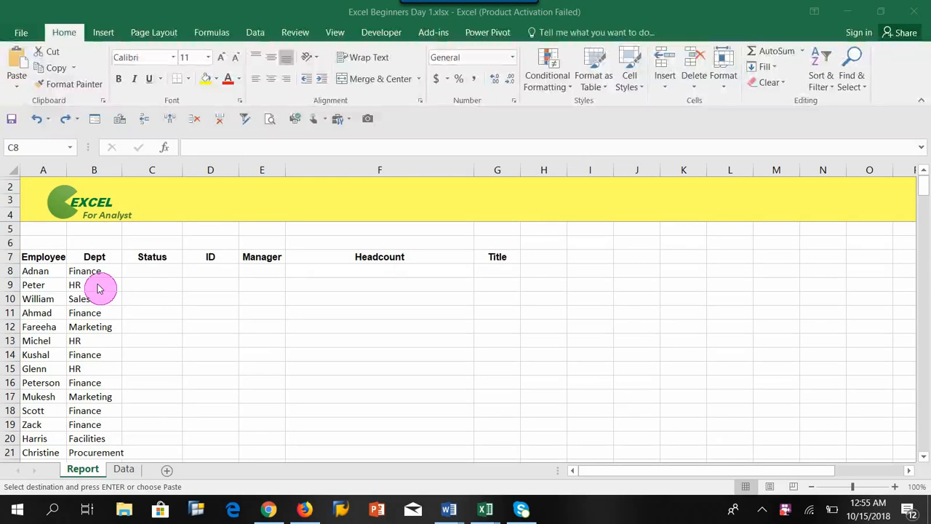
# - Examine the employee and department lists and the empty Status and ID columns on the Report sheet
pyautogui.click(42, 271)
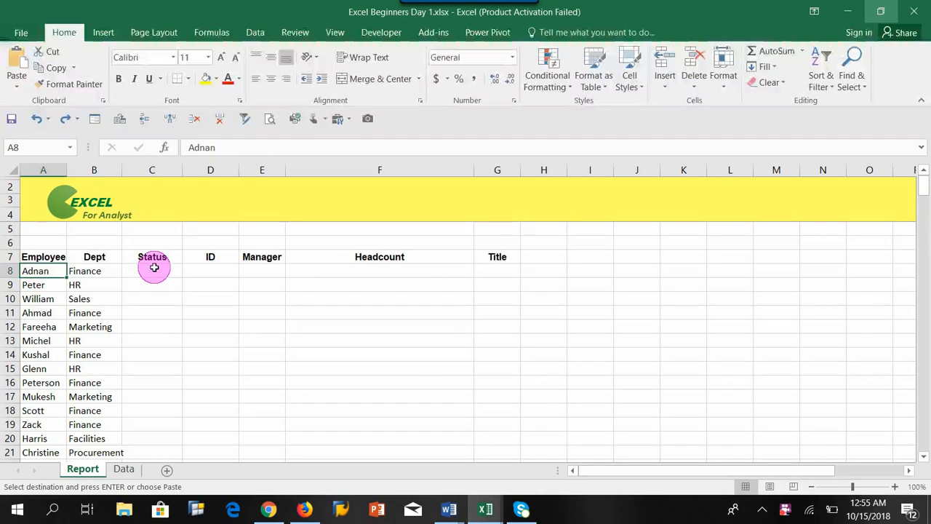
pyautogui.moveTo(154, 267); pyautogui.dragTo(149, 368)
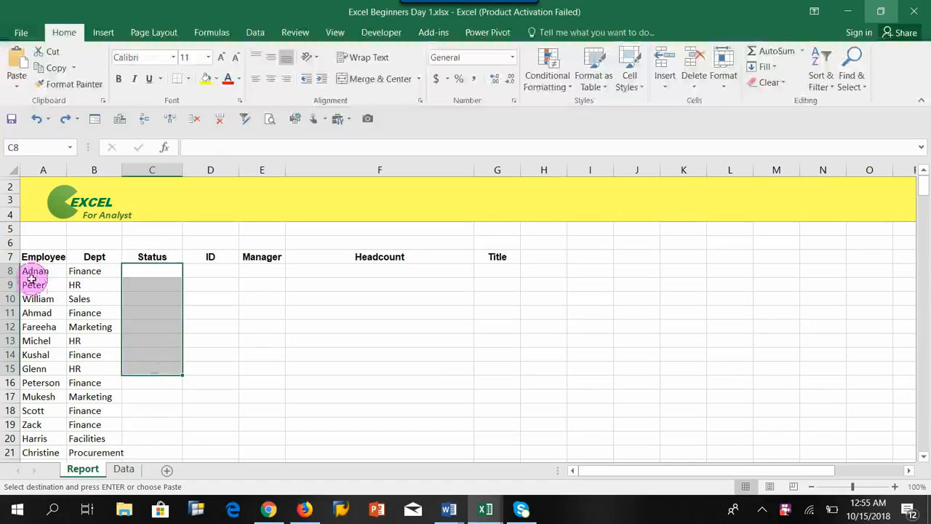
pyautogui.click(30, 272)
pyautogui.click(147, 270)
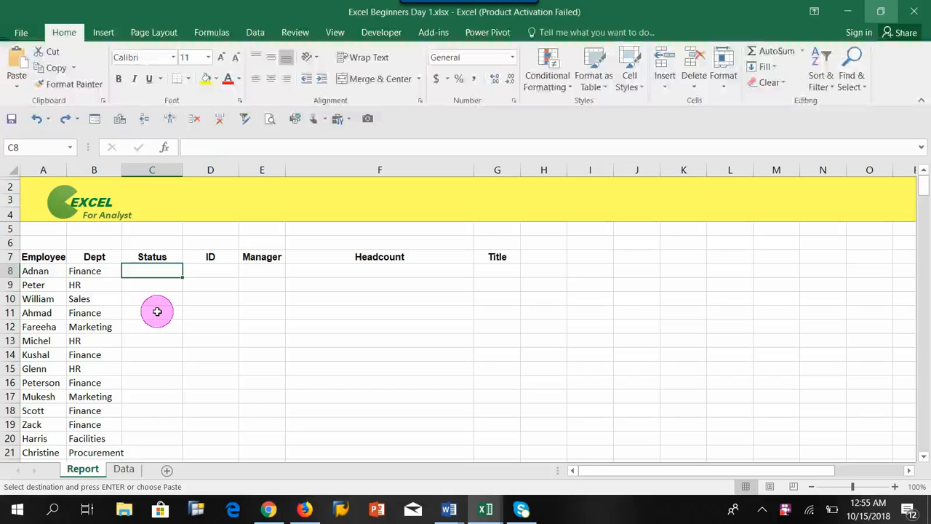
pyautogui.moveTo(29, 270); pyautogui.dragTo(40, 354)
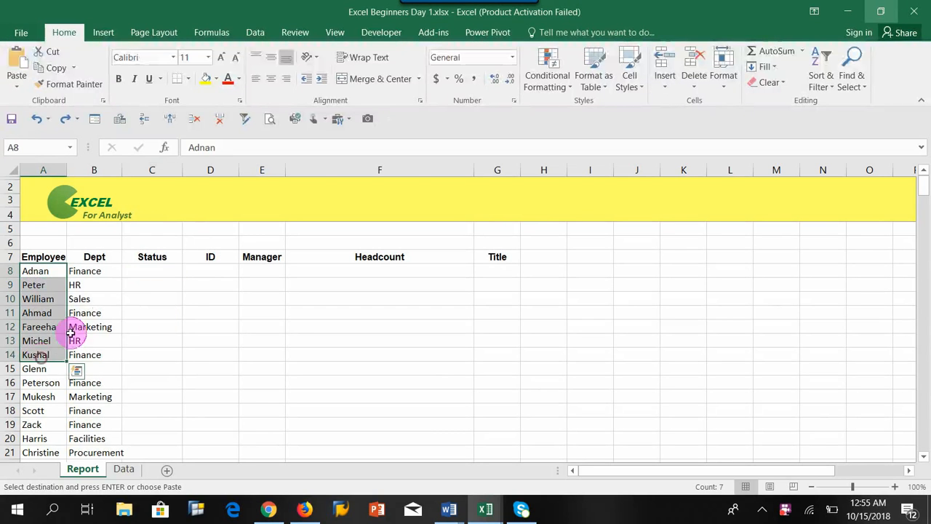
pyautogui.moveTo(152, 267); pyautogui.dragTo(171, 326)
pyautogui.moveTo(208, 266); pyautogui.dragTo(210, 326)
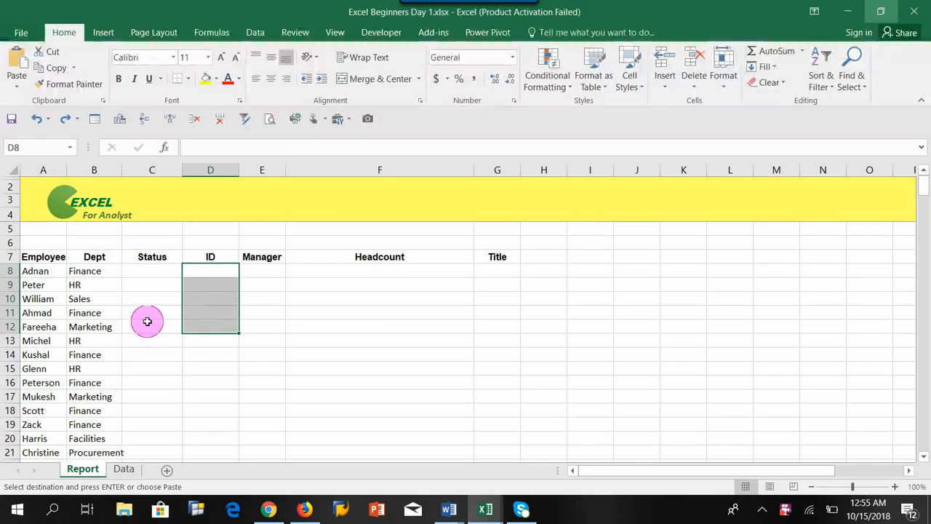
pyautogui.moveTo(139, 266); pyautogui.dragTo(158, 308)
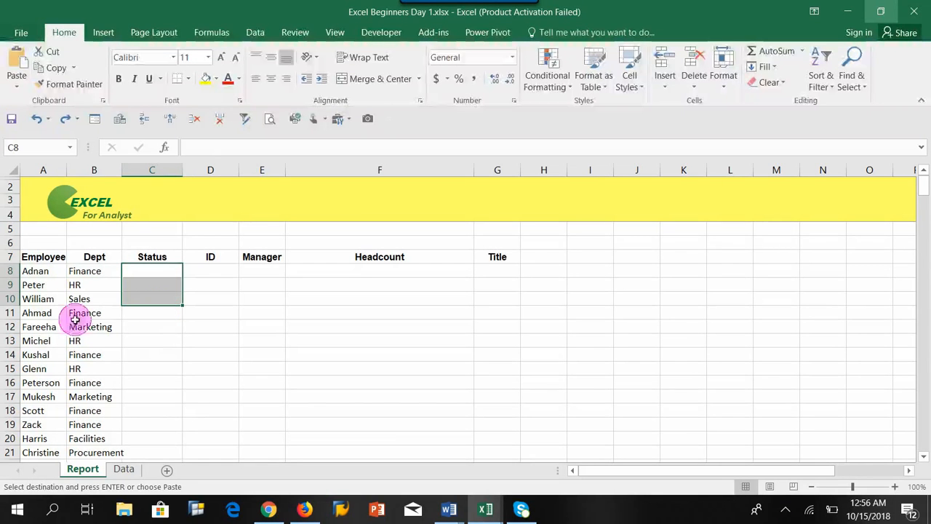
pyautogui.click(34, 270)
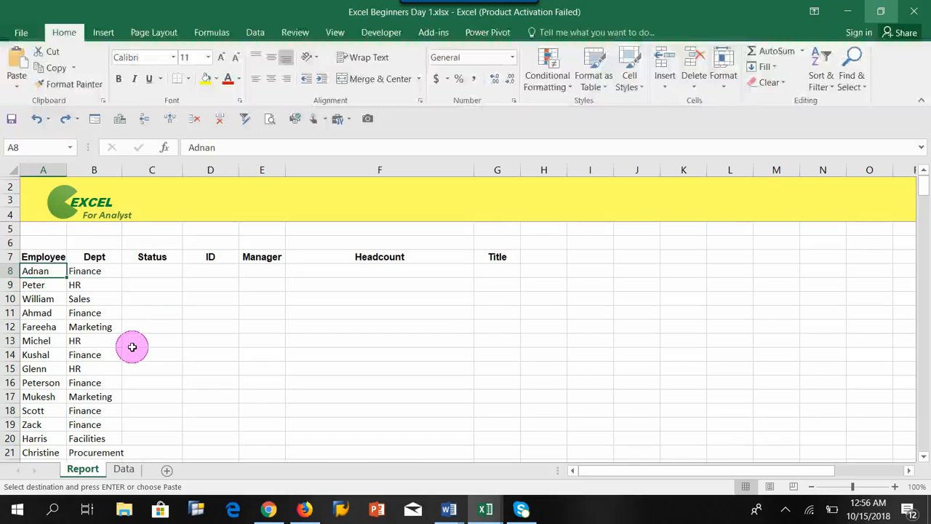
pyautogui.click(150, 269)
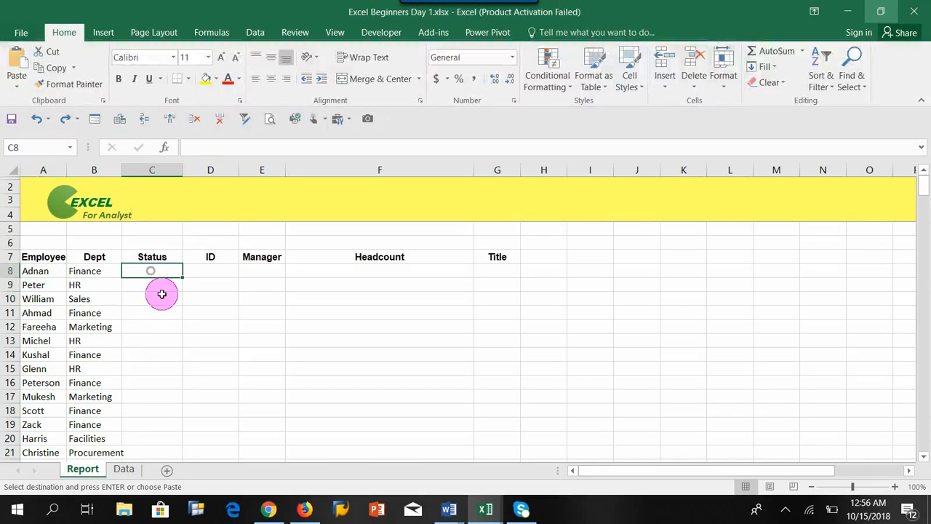
pyautogui.click(152, 303)
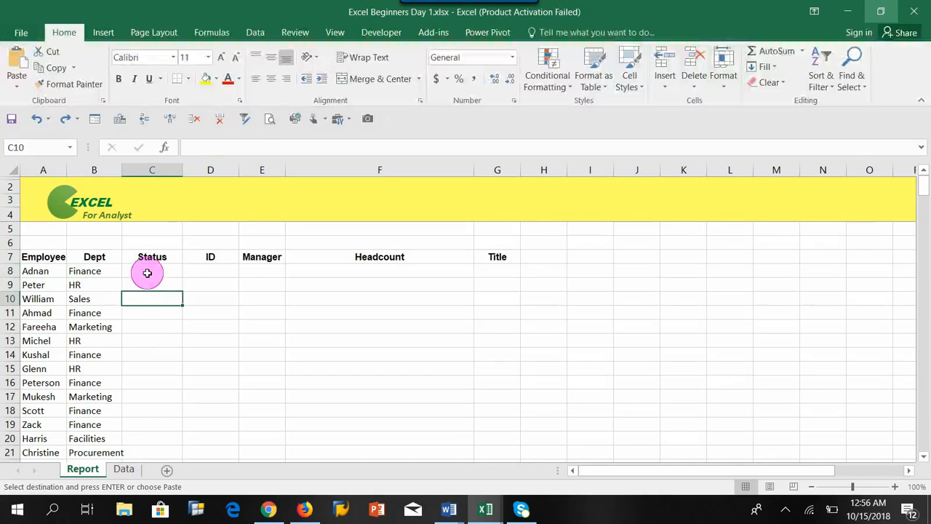
pyautogui.click(147, 271)
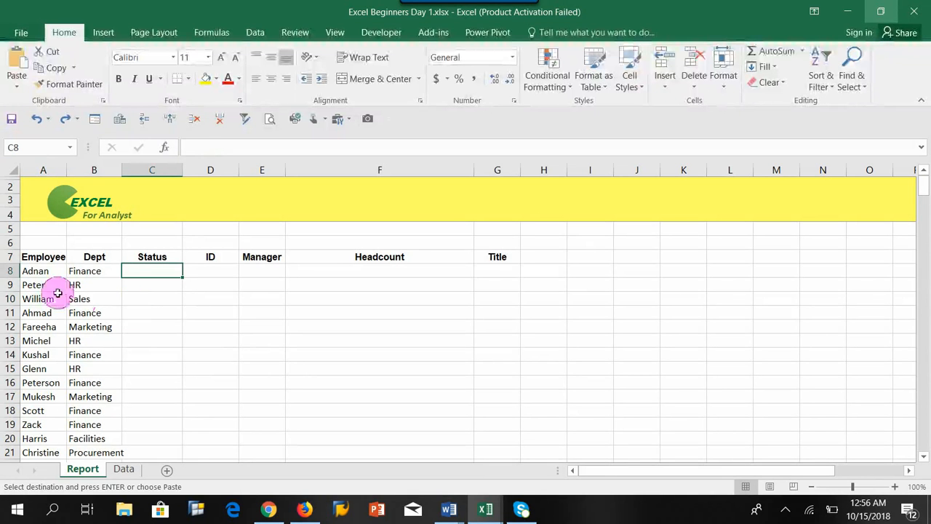
pyautogui.click(34, 270)
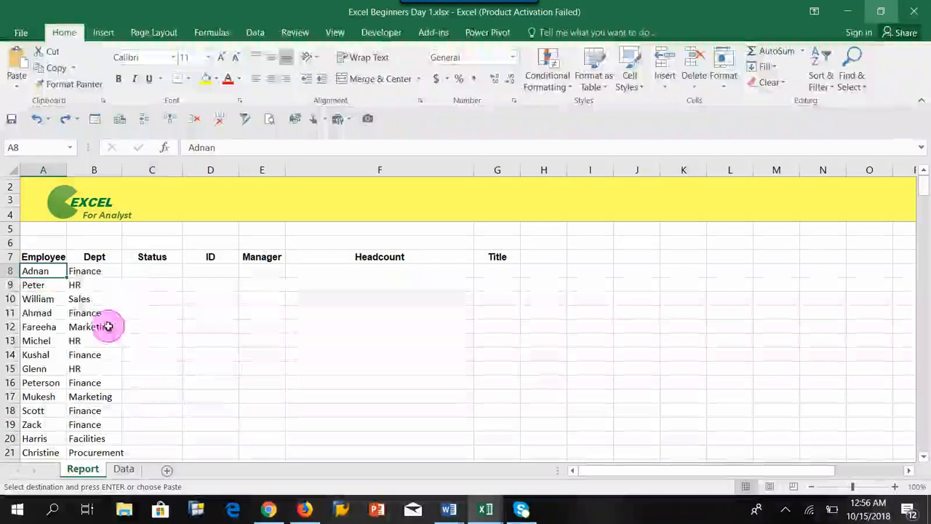
pyautogui.click(146, 271)
pyautogui.click(198, 269)
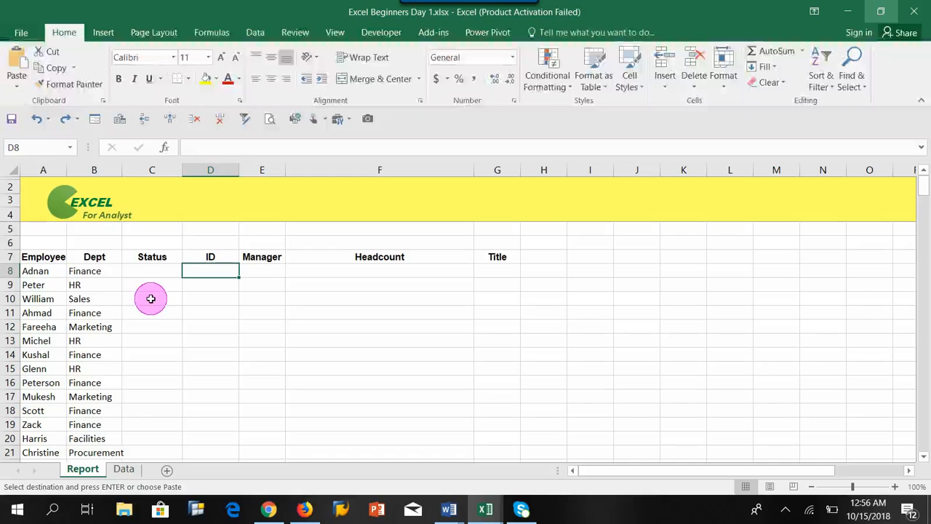
pyautogui.moveTo(85, 270); pyautogui.dragTo(99, 403)
pyautogui.click(35, 269)
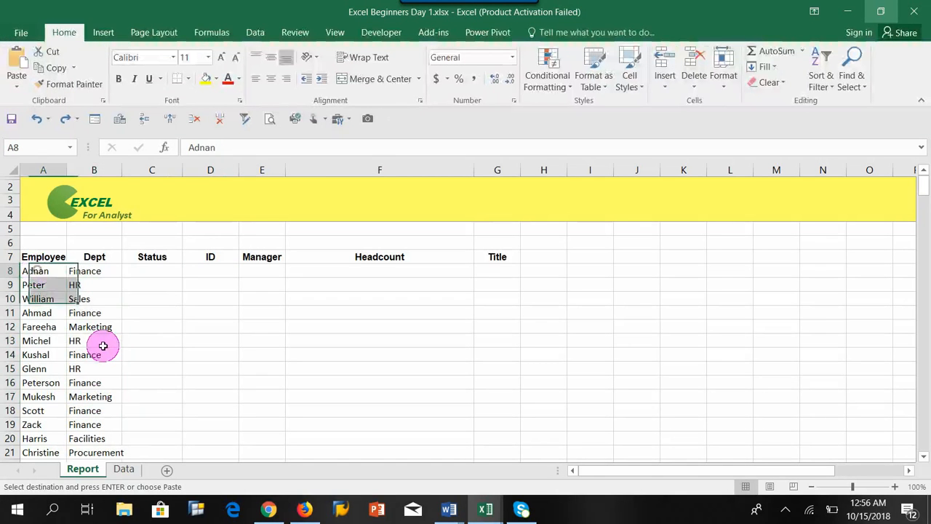
# - Review the first record's name, status and ID on the Data sheet against the matching Report sheet columns
pyautogui.click(123, 469)
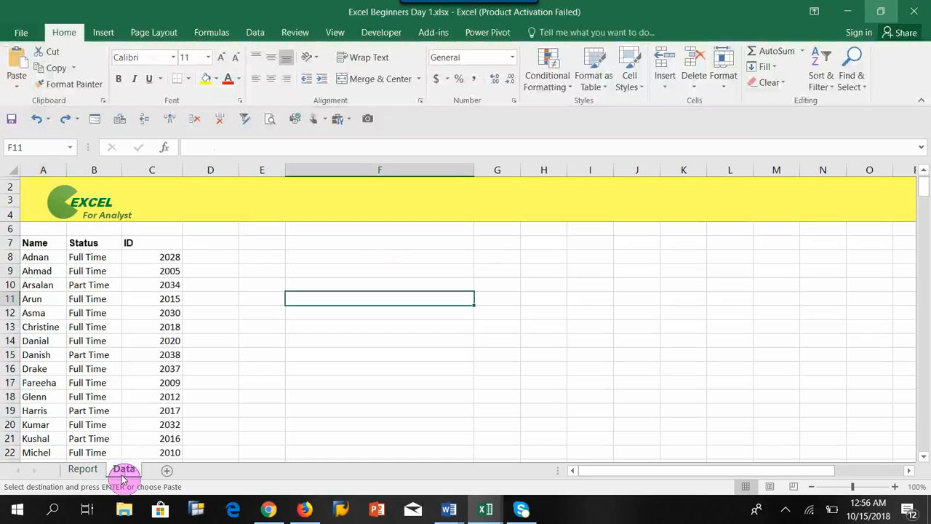
pyautogui.click(37, 257)
pyautogui.click(81, 256)
pyautogui.click(145, 257)
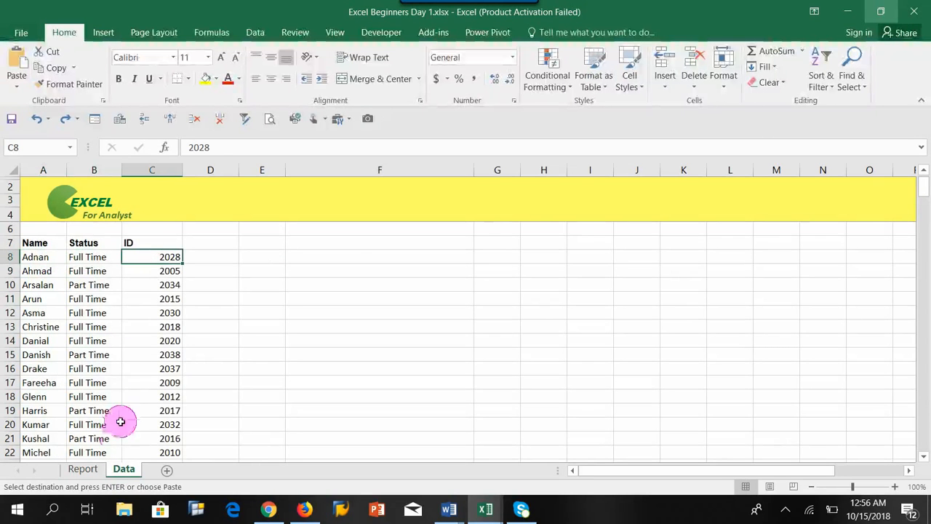
pyautogui.click(93, 473)
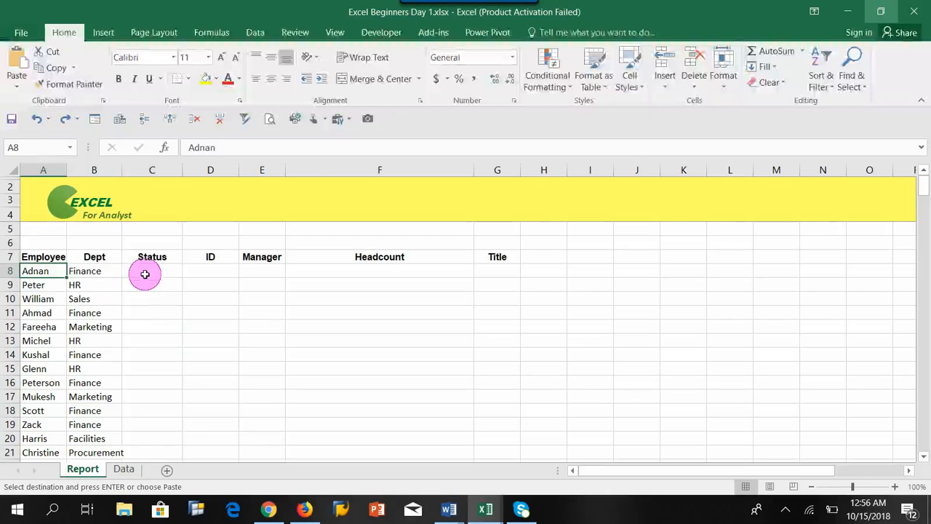
pyautogui.click(153, 270)
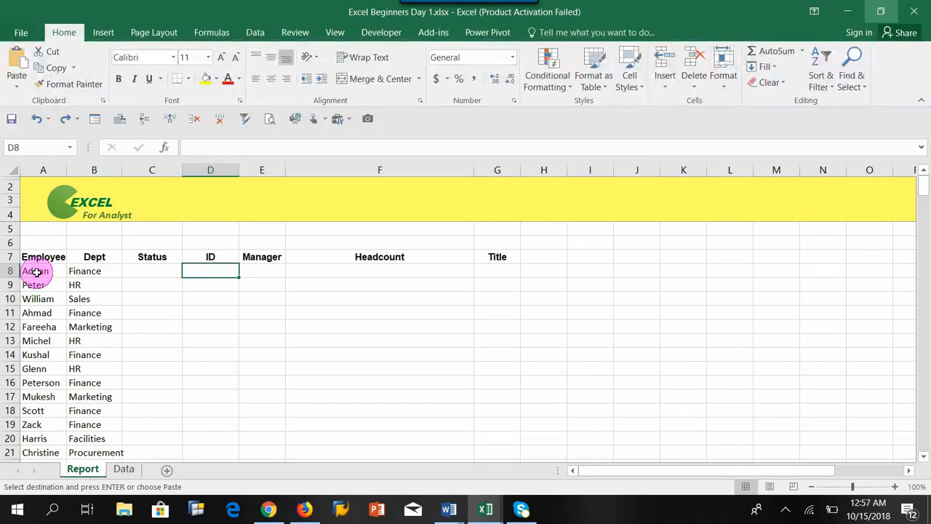
pyautogui.moveTo(33, 271); pyautogui.dragTo(40, 332)
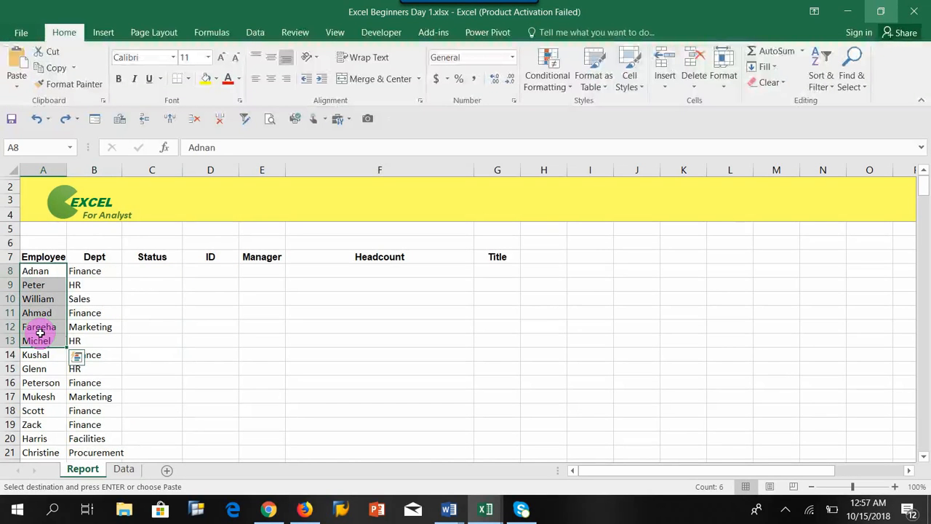
pyautogui.click(146, 270)
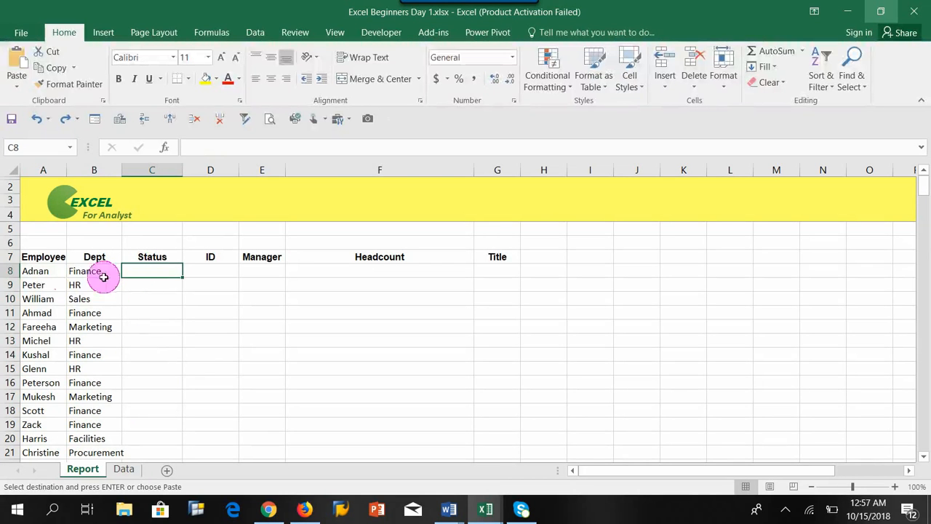
pyautogui.click(36, 277)
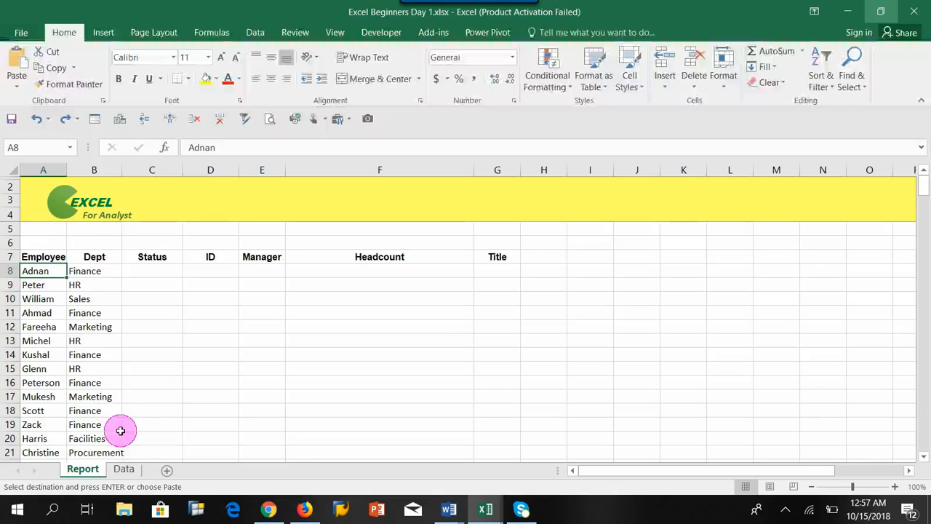
# - Copy the first employee's status from cell B8 of the Data sheet into cell C8 of the Report sheet
pyautogui.click(124, 469)
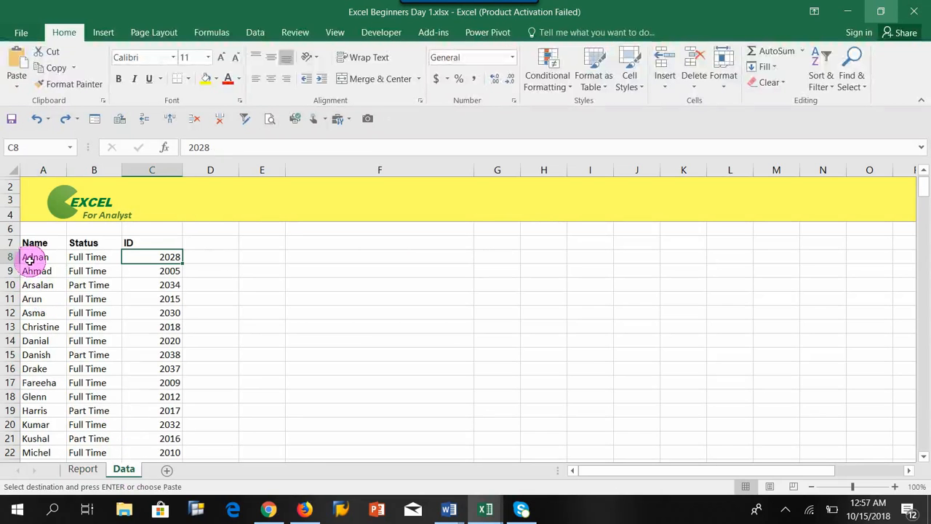
pyautogui.click(28, 256)
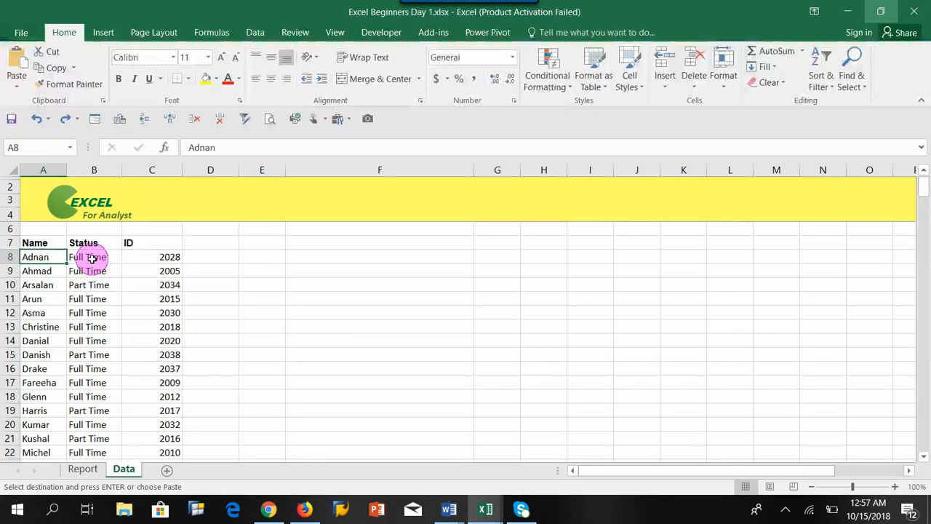
pyautogui.click(92, 258)
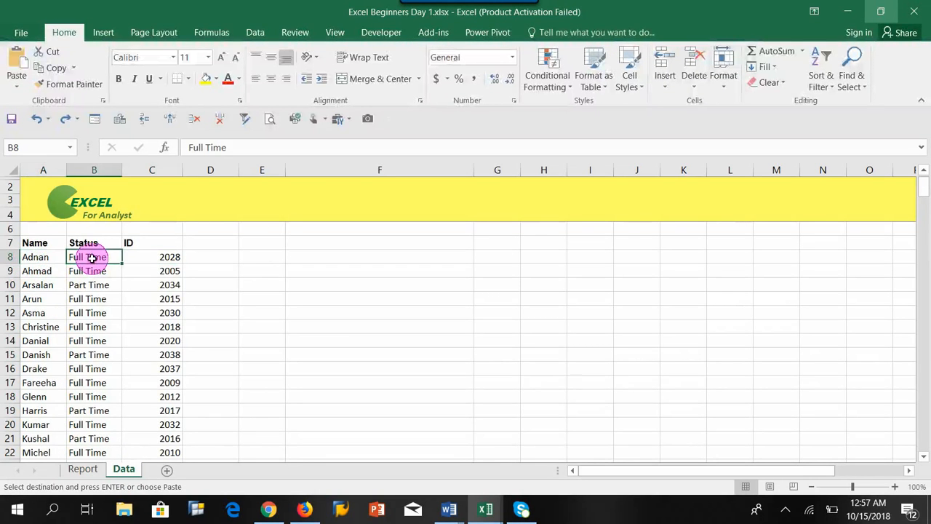
pyautogui.click(147, 255)
pyautogui.click(94, 259)
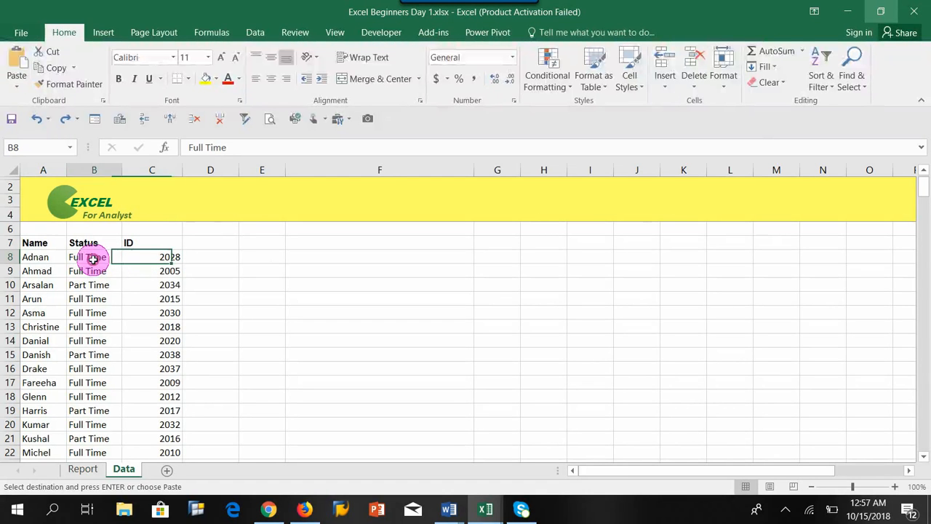
pyautogui.hotkey('ctrl', 'c')
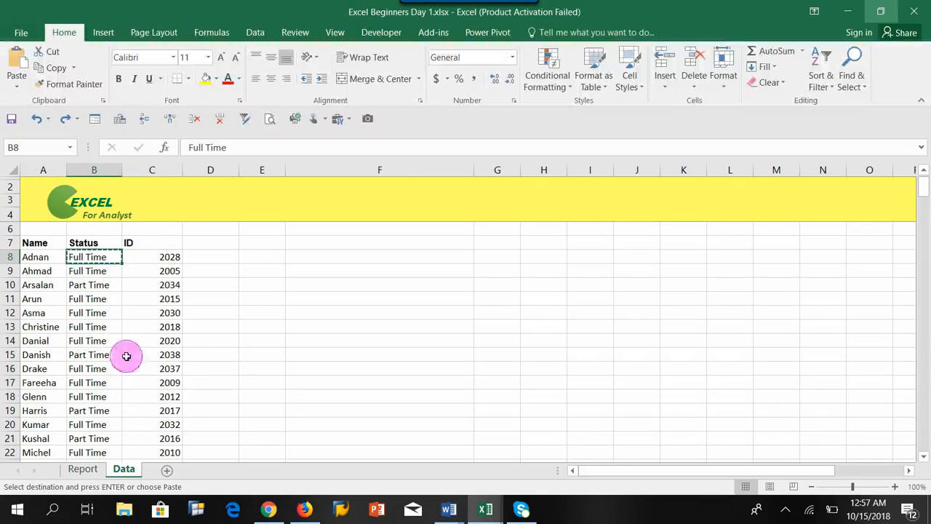
pyautogui.click(99, 469)
pyautogui.click(136, 271)
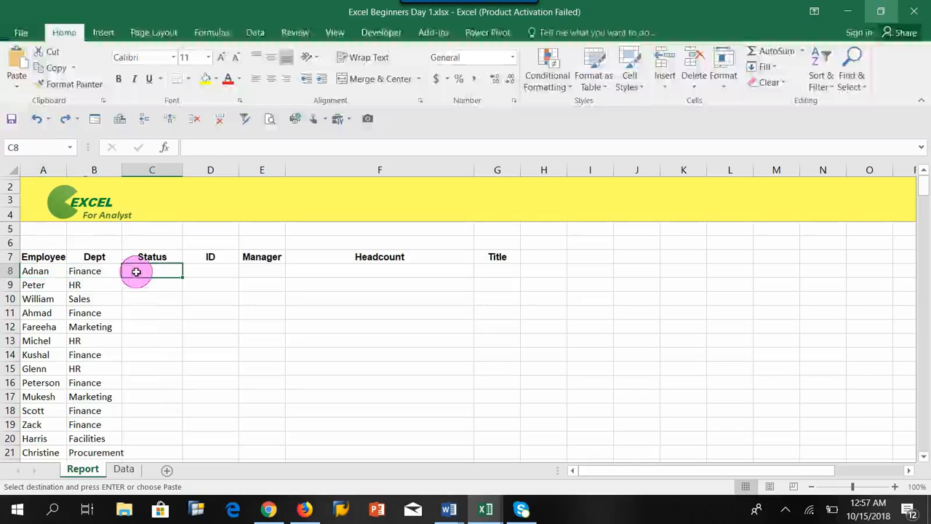
pyautogui.hotkey('ctrl', 'v')
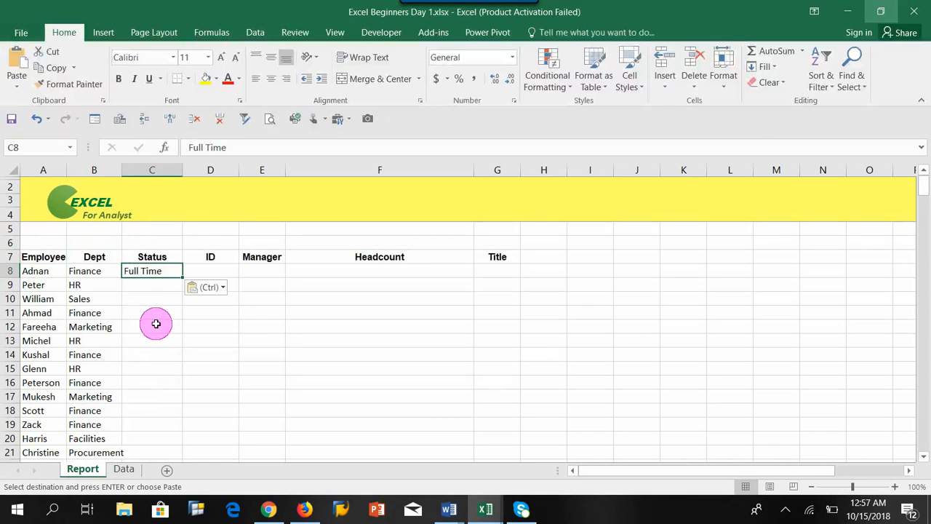
# - Search the Data sheet for the employee name listed in cell A9 of the Report sheet
pyautogui.click(29, 285)
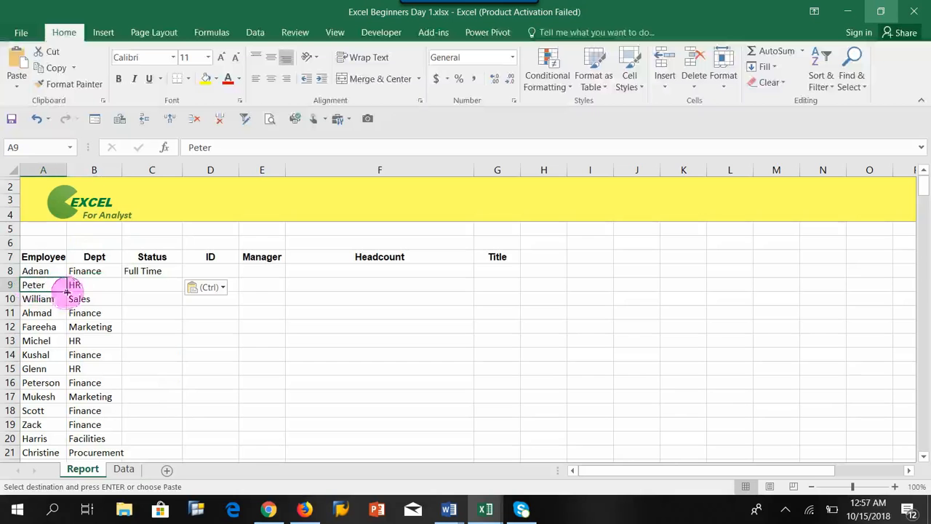
pyautogui.click(123, 470)
pyautogui.click(43, 314)
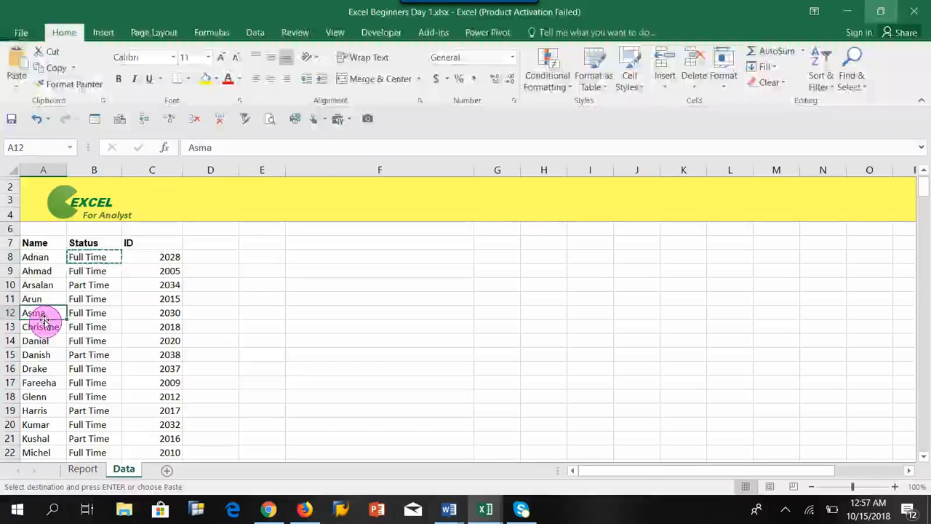
pyautogui.press('Escape')
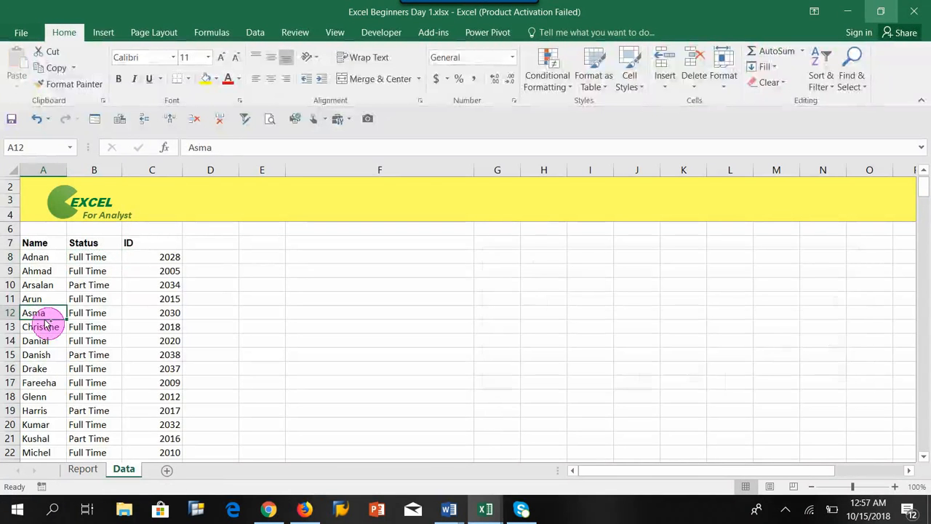
pyautogui.hotkey('ctrl', 'f')
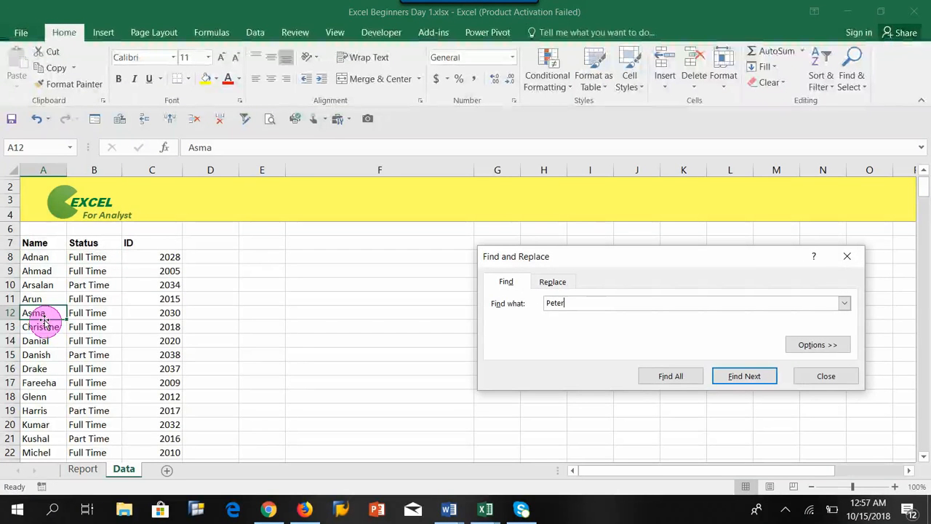
pyautogui.write('Peter')
pyautogui.press('Return')
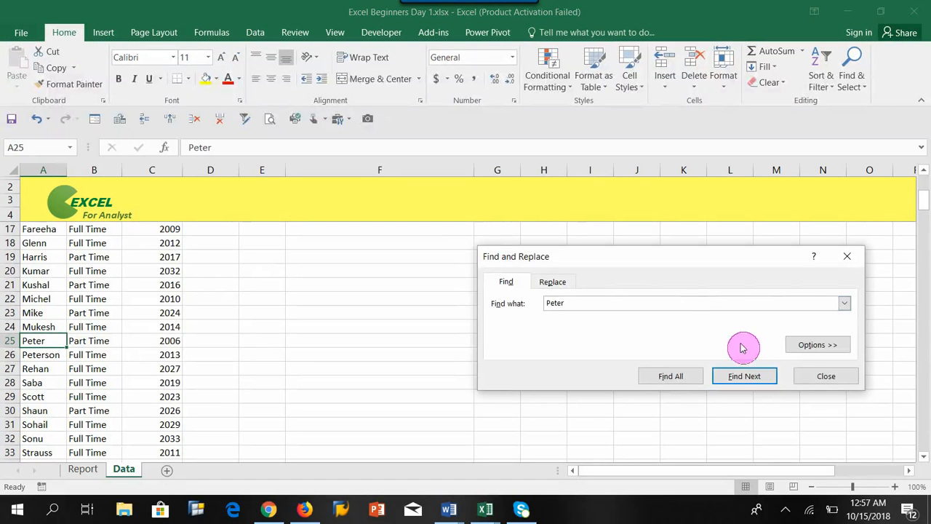
pyautogui.click(826, 376)
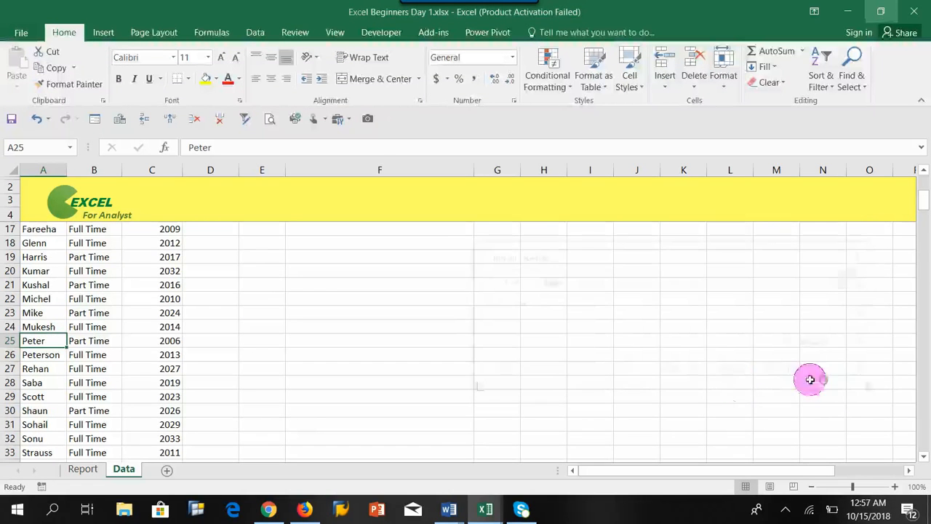
# - Copy the Part Time status from cell B25 of the Data sheet into cell C9 of the Report sheet
pyautogui.click(91, 339)
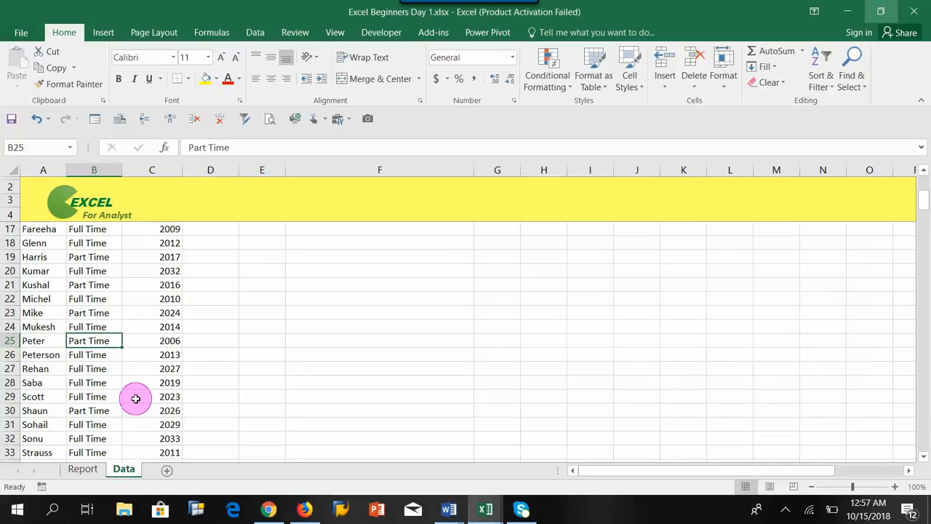
pyautogui.hotkey('ctrl', 'c')
pyautogui.click(90, 470)
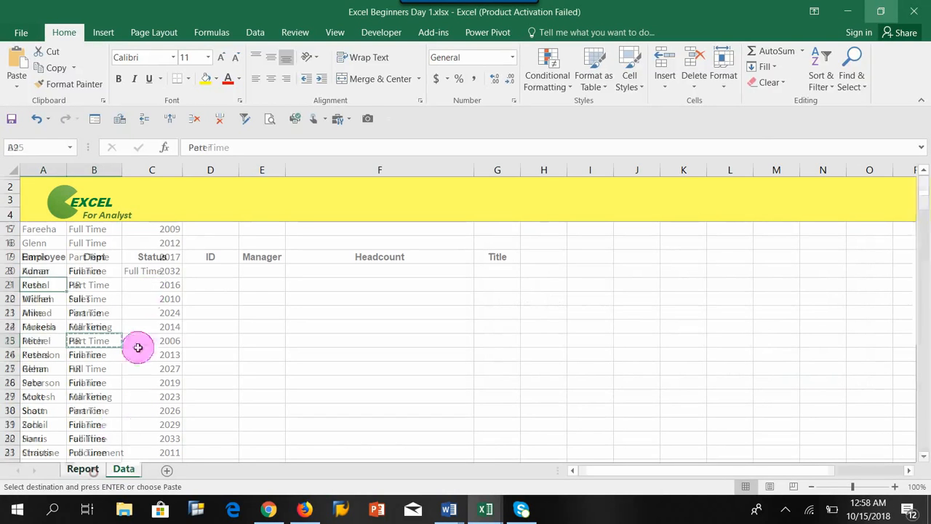
pyautogui.click(156, 284)
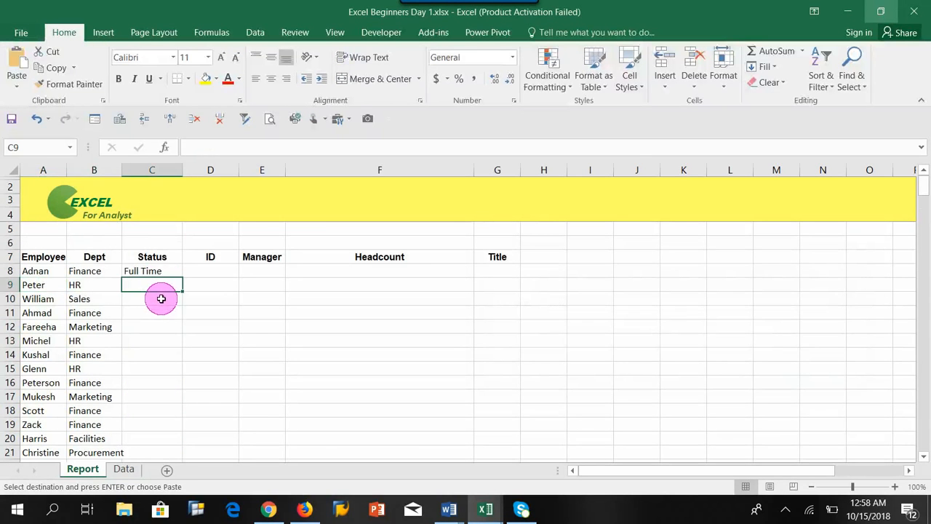
pyautogui.hotkey('ctrl', 'v')
# - Search the Data sheet for the employee name listed in cell A10 of the Report sheet
pyautogui.click(40, 298)
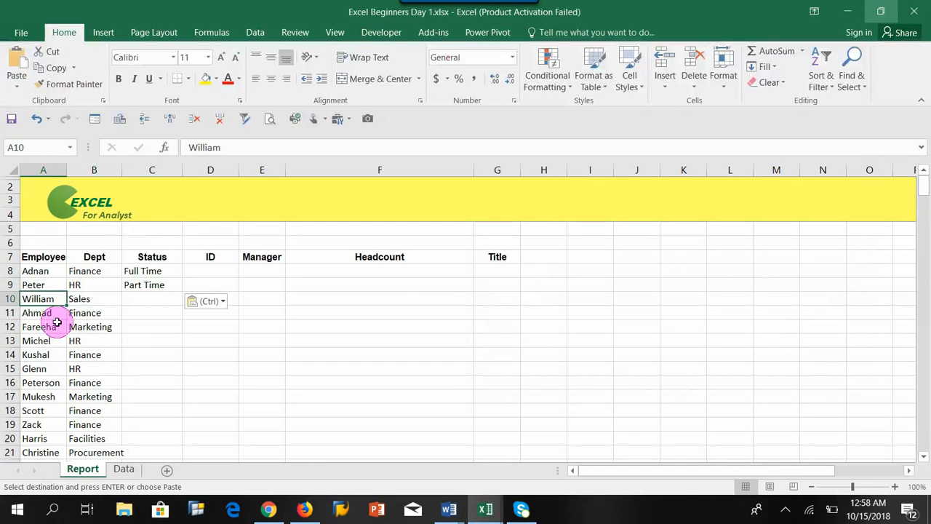
pyautogui.click(124, 468)
pyautogui.click(68, 284)
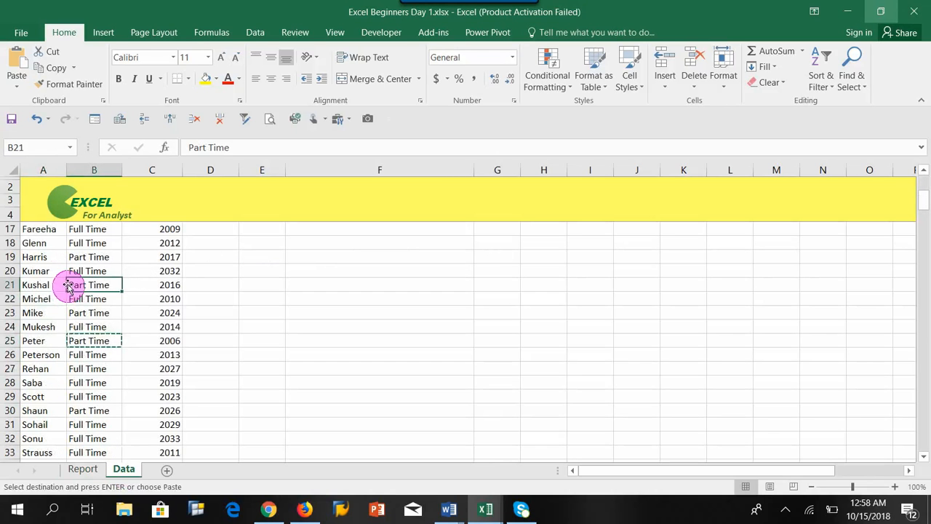
pyautogui.press('Return')
pyautogui.hotkey('ctrl', 'f')
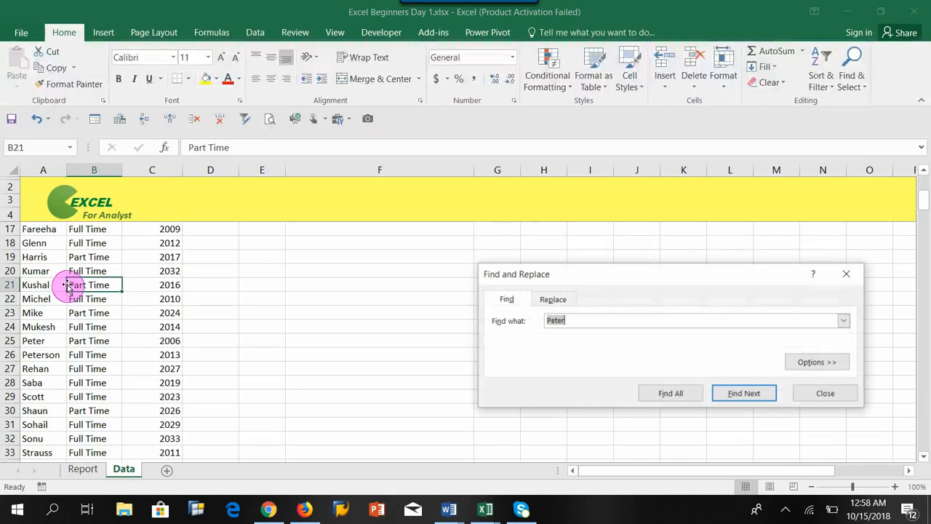
pyautogui.write('Wil')
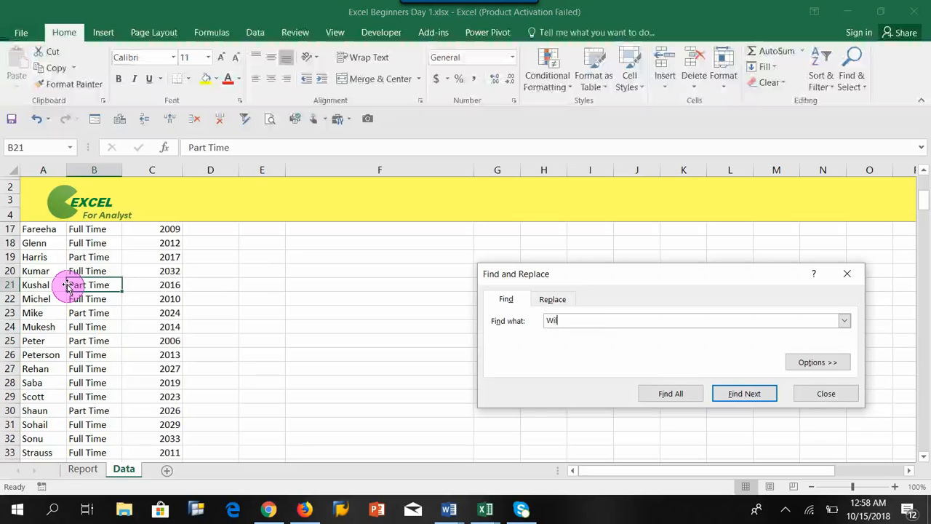
pyautogui.write('liam')
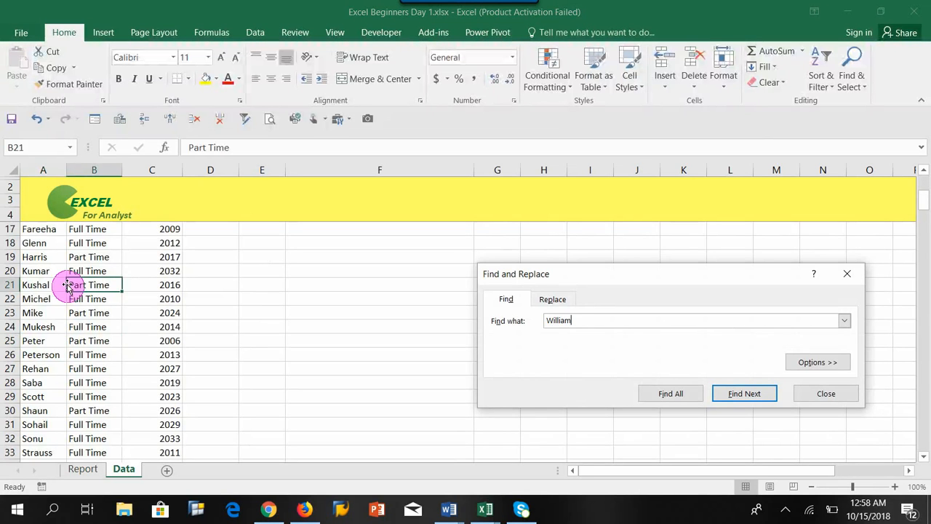
pyautogui.press('Return')
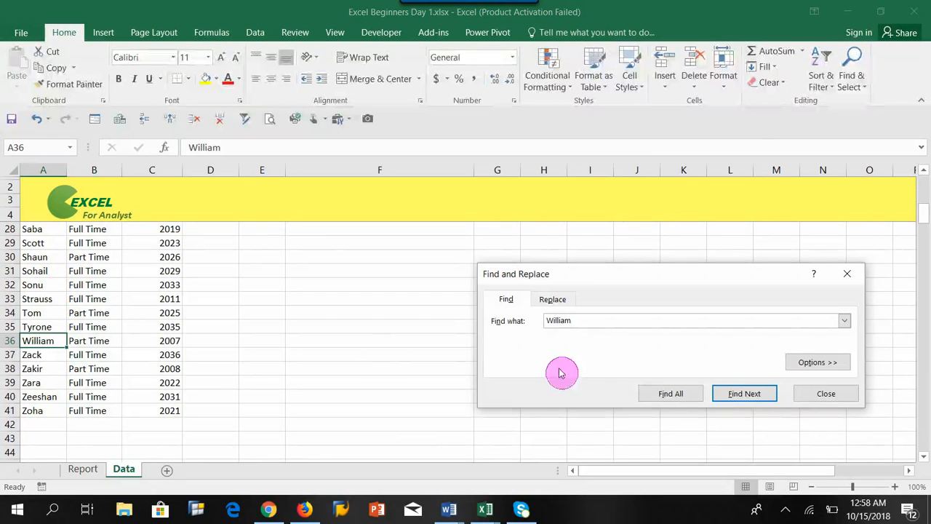
pyautogui.click(800, 397)
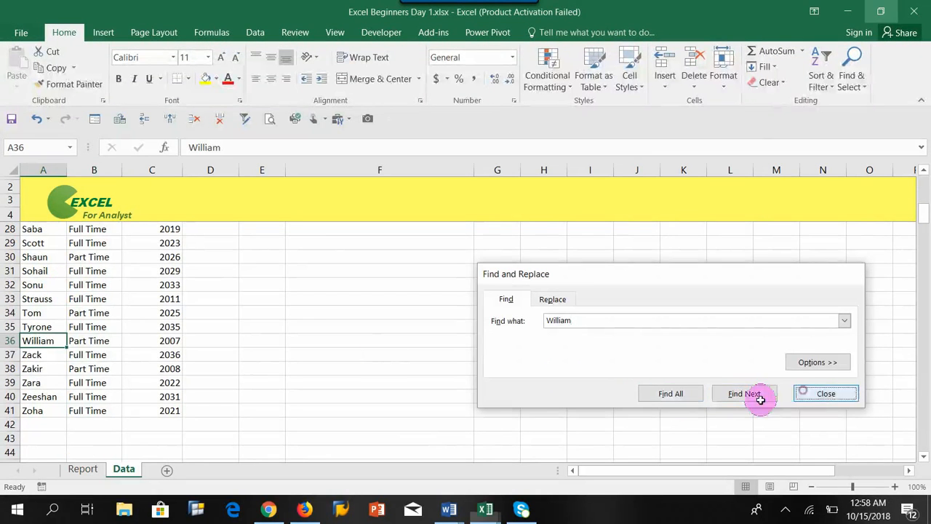
# - Copy the Part Time status from cell B36 of the Data sheet into cell C10 of the Report sheet
pyautogui.click(104, 339)
pyautogui.click(24, 341)
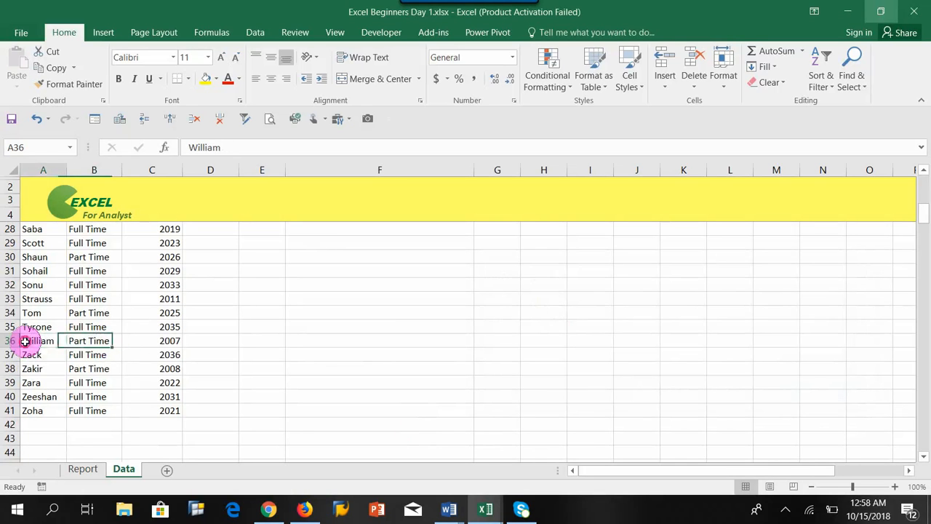
pyautogui.click(80, 340)
pyautogui.hotkey('ctrl', 'c')
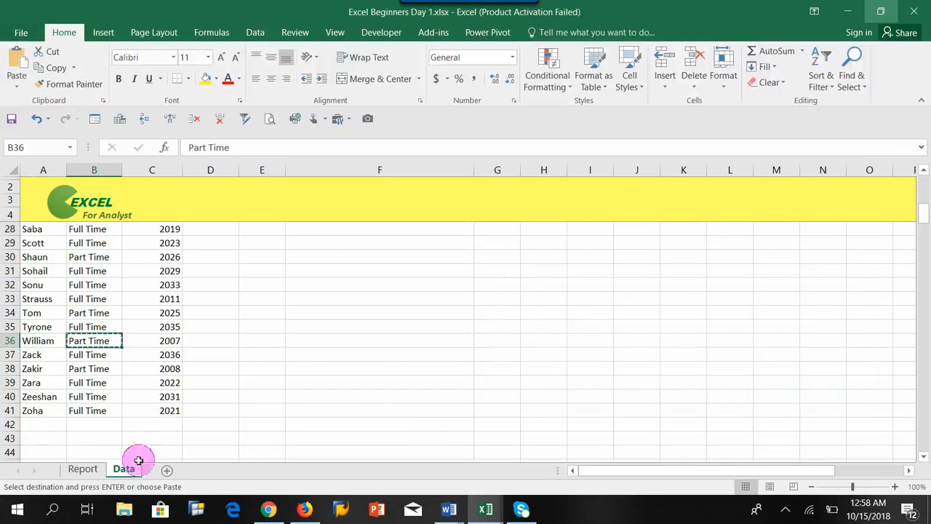
pyautogui.click(86, 469)
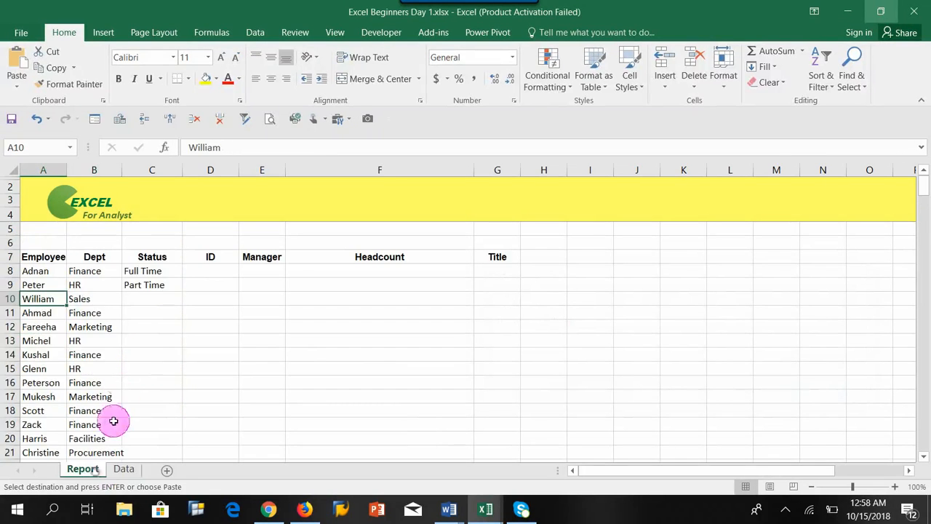
pyautogui.click(131, 299)
pyautogui.hotkey('ctrl', 'v')
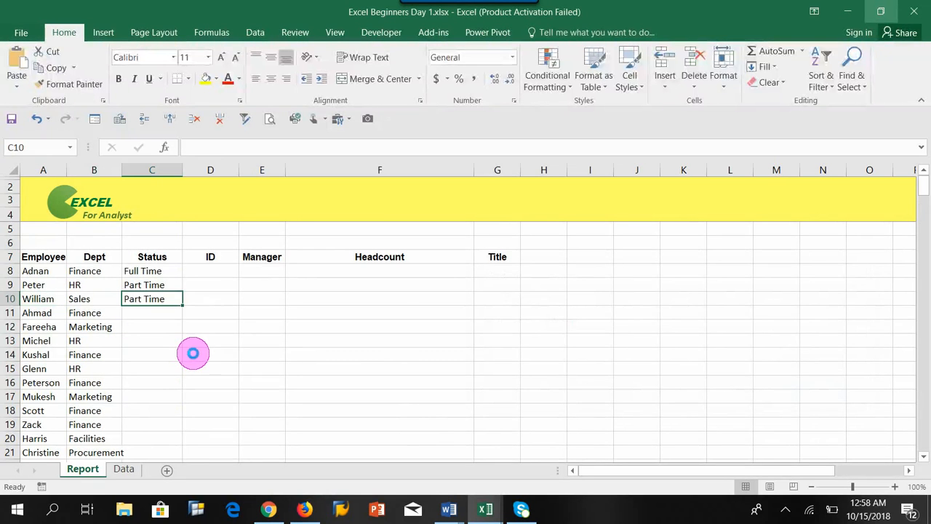
pyautogui.click(38, 315)
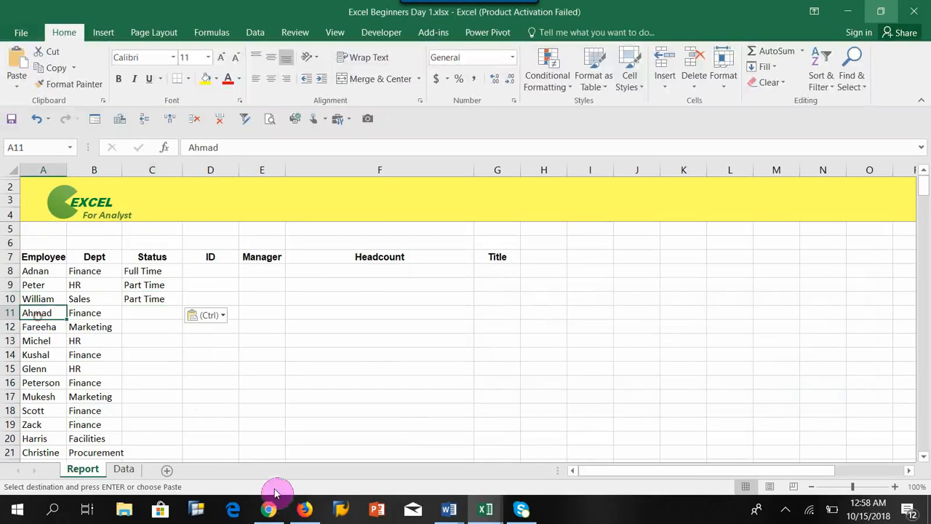
pyautogui.click(148, 311)
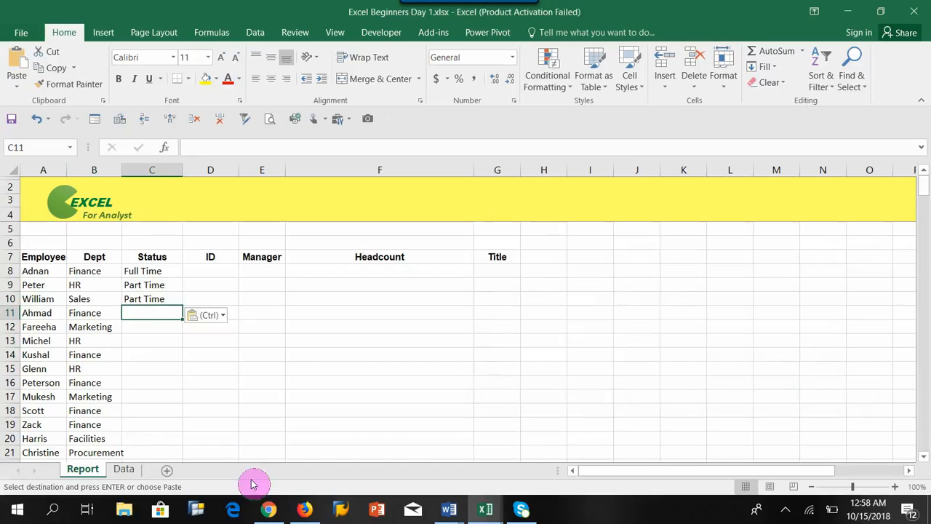
pyautogui.click(39, 314)
pyautogui.click(150, 313)
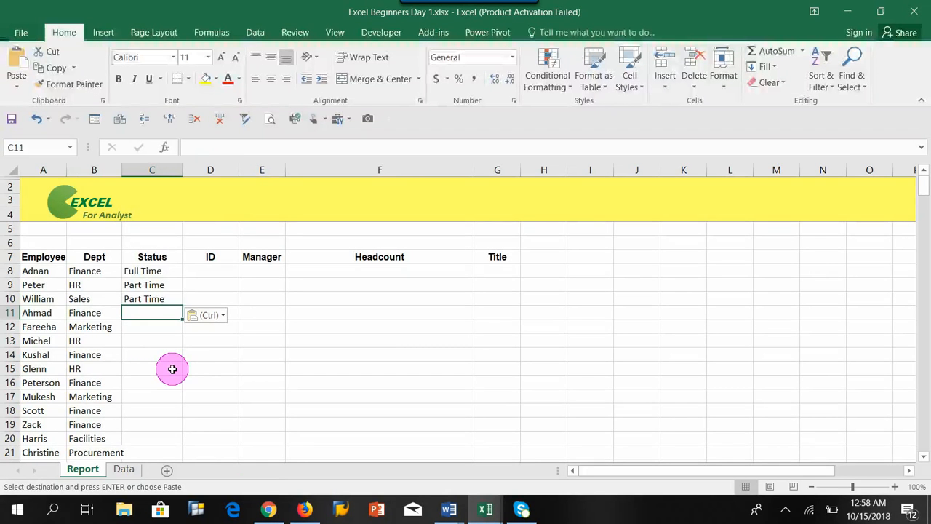
# - Clear the manually copied statuses from cells C8:C10 of the Report sheet
pyautogui.moveTo(145, 270); pyautogui.dragTo(148, 298)
pyautogui.press('Delete')
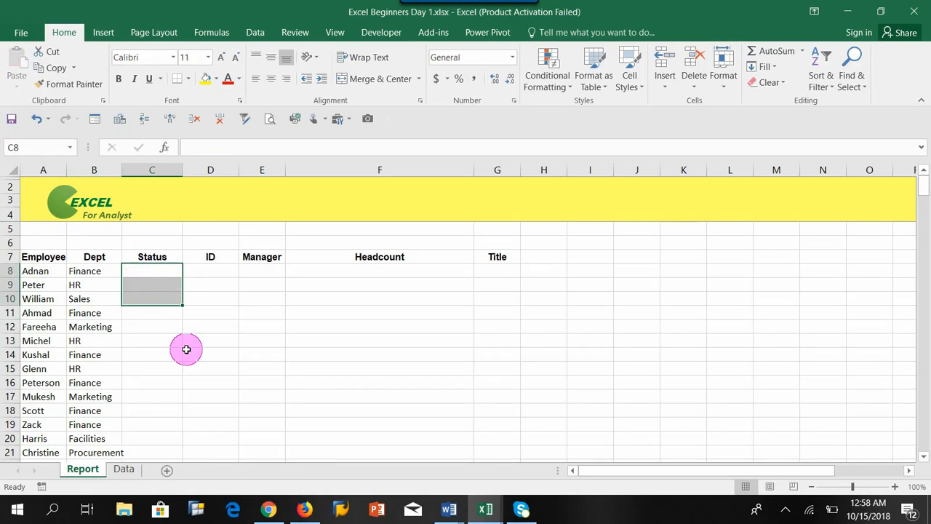
# - Try to insert VLOOKUP into cell C8 from the Lookup & Reference category of the Insert Function dialog, then cancel its empty arguments
pyautogui.click(138, 270)
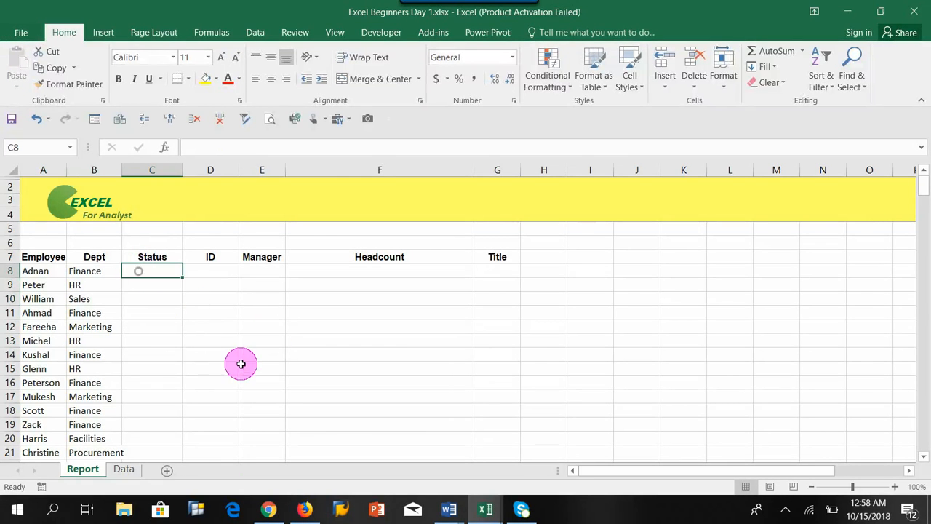
pyautogui.click(166, 150)
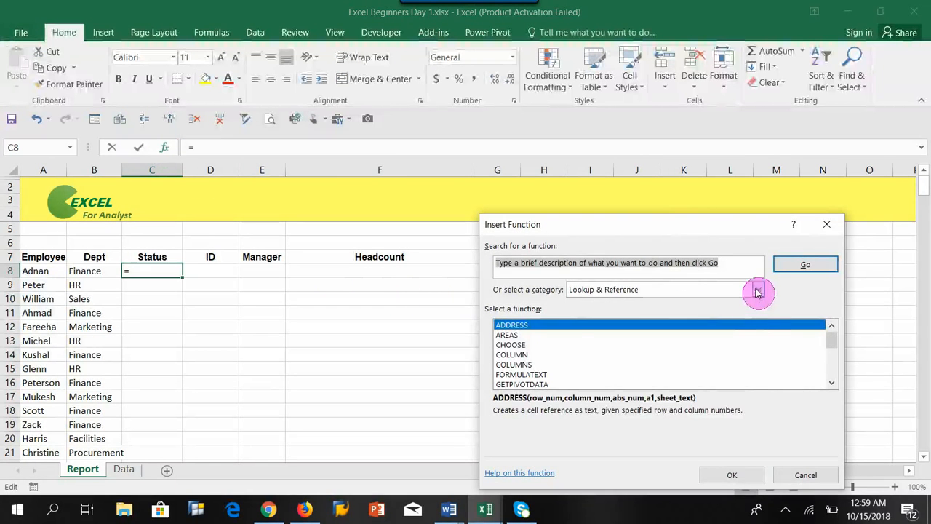
pyautogui.click(758, 292)
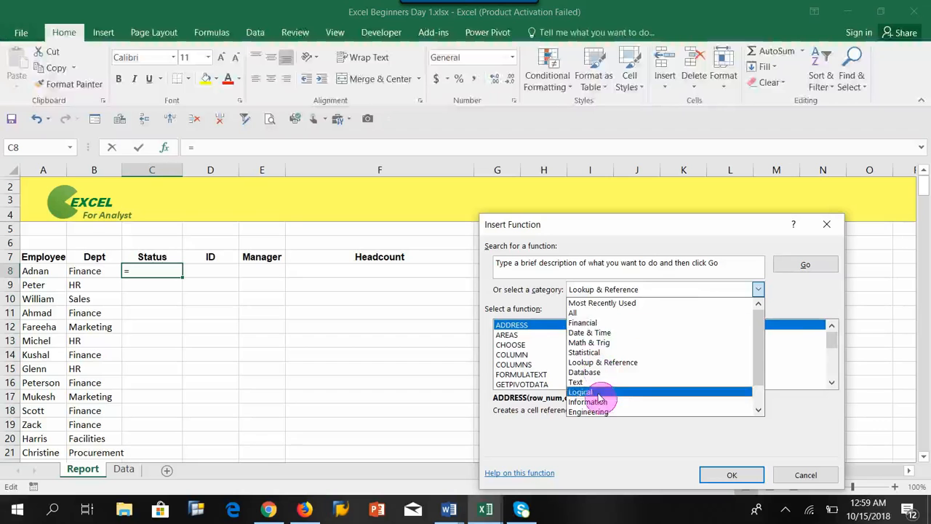
pyautogui.click(592, 363)
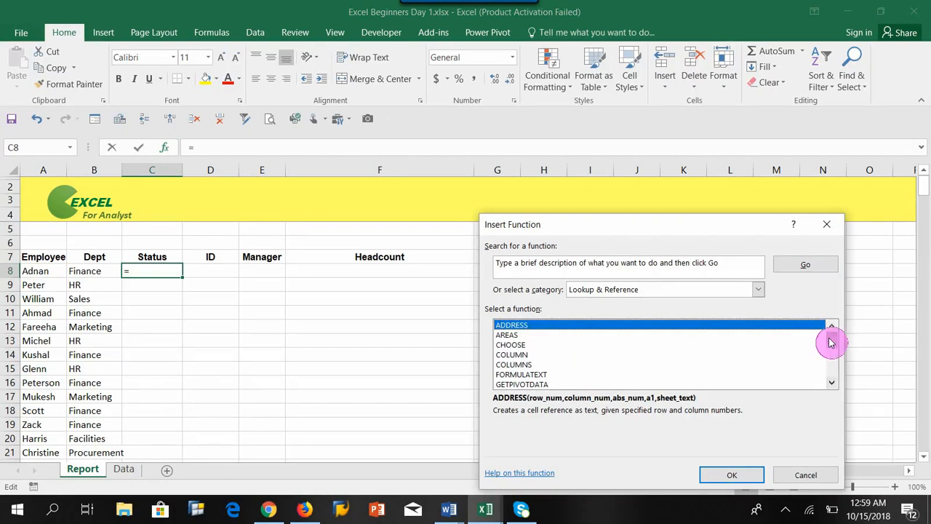
pyautogui.moveTo(829, 341); pyautogui.dragTo(829, 375)
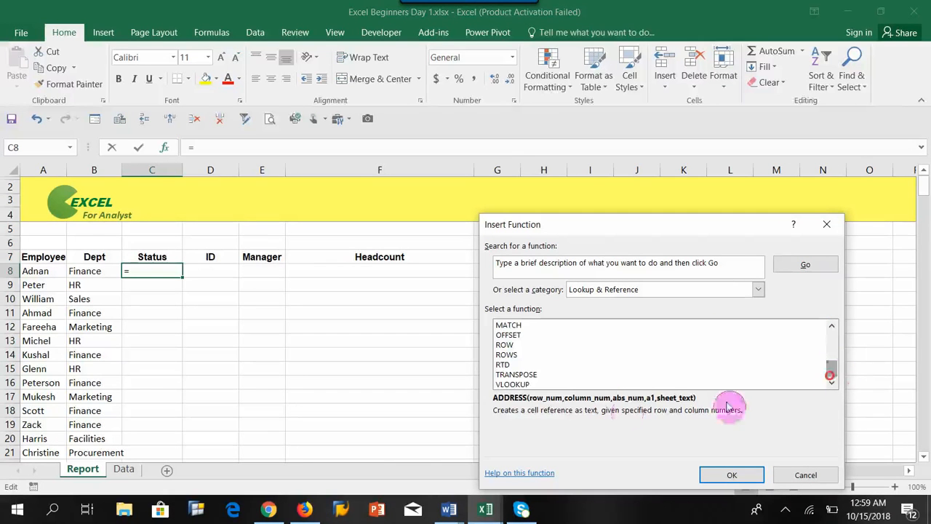
pyautogui.click(533, 384)
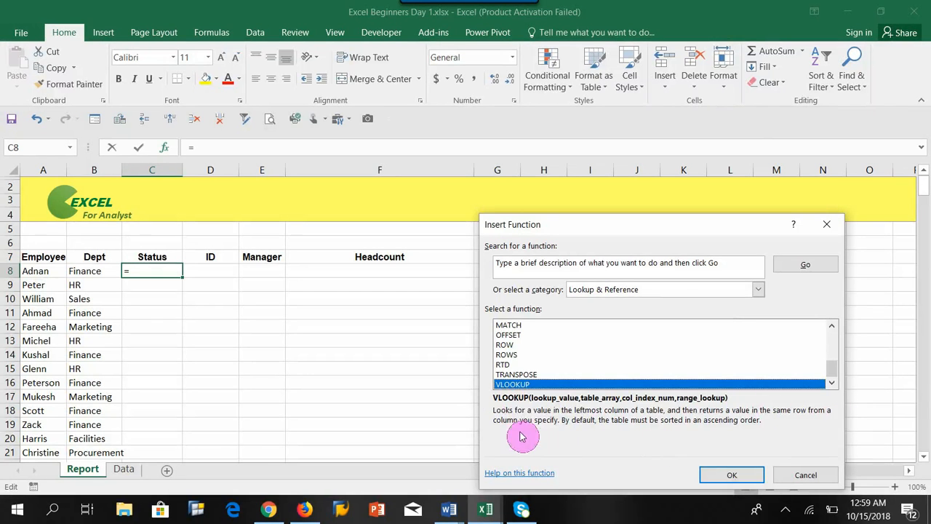
pyautogui.click(730, 476)
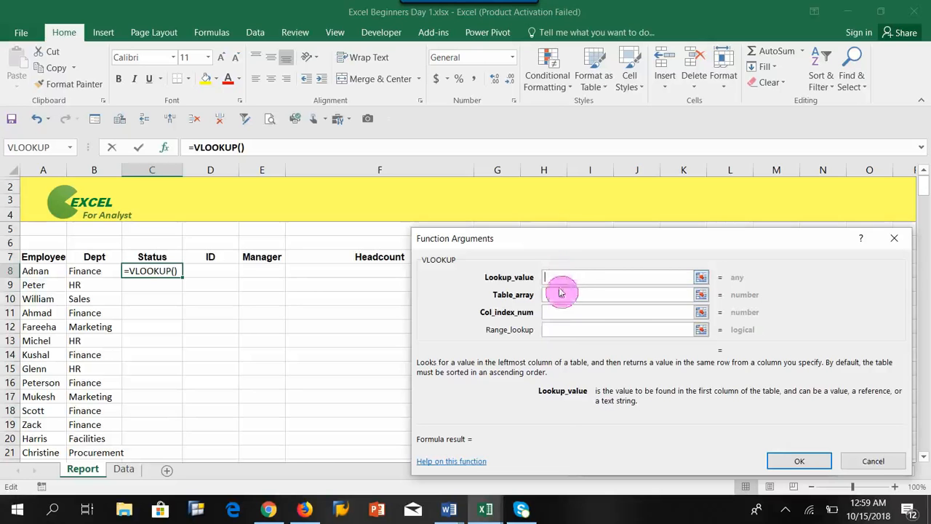
pyautogui.click(869, 461)
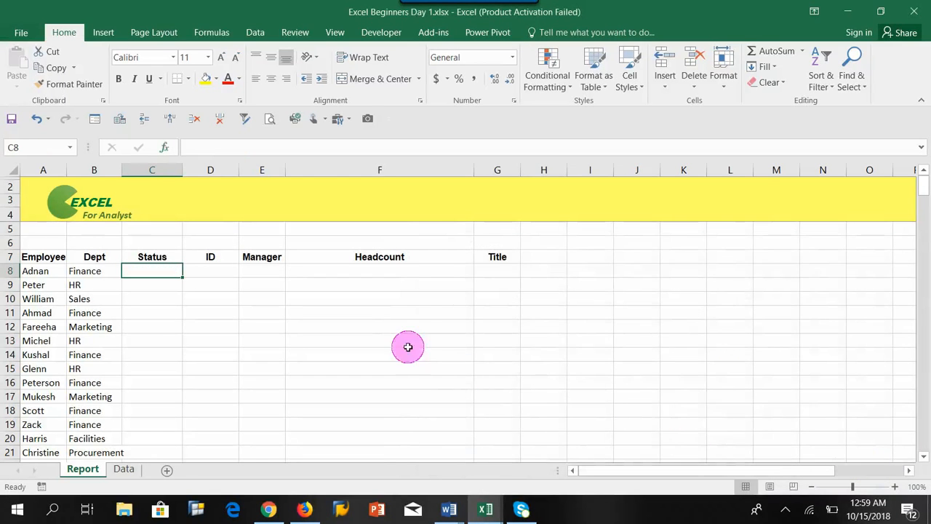
# - Try to start VLOOKUP in cell C8 directly from the function library's lookup functions, and cancel without entering arguments
pyautogui.click(212, 34)
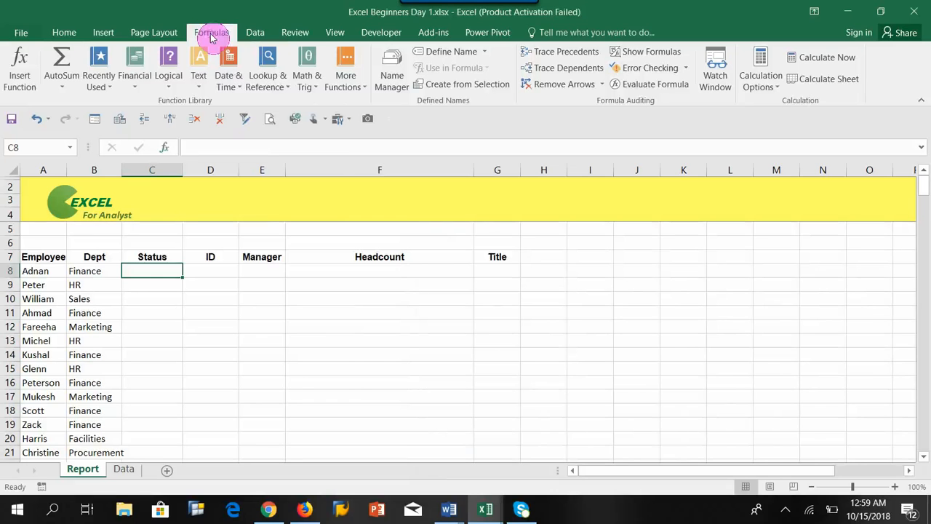
pyautogui.click(263, 75)
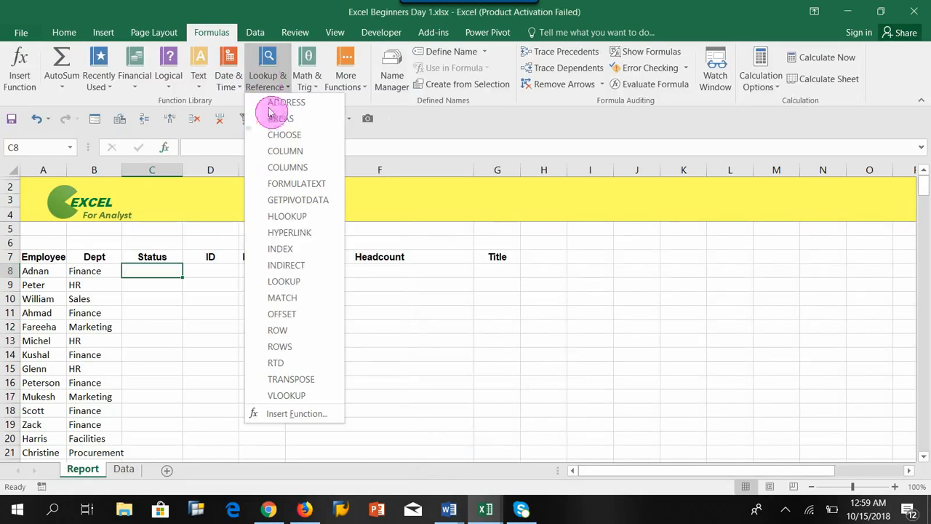
pyautogui.click(301, 396)
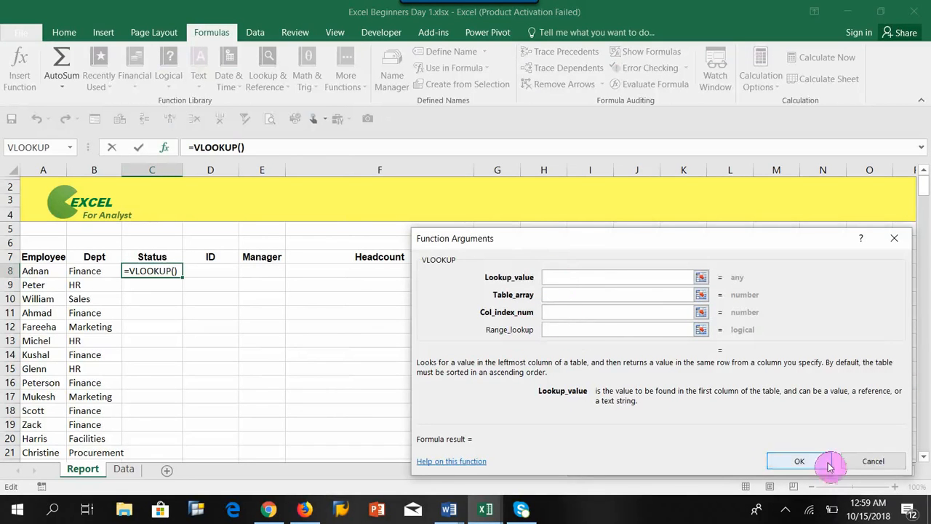
pyautogui.click(875, 463)
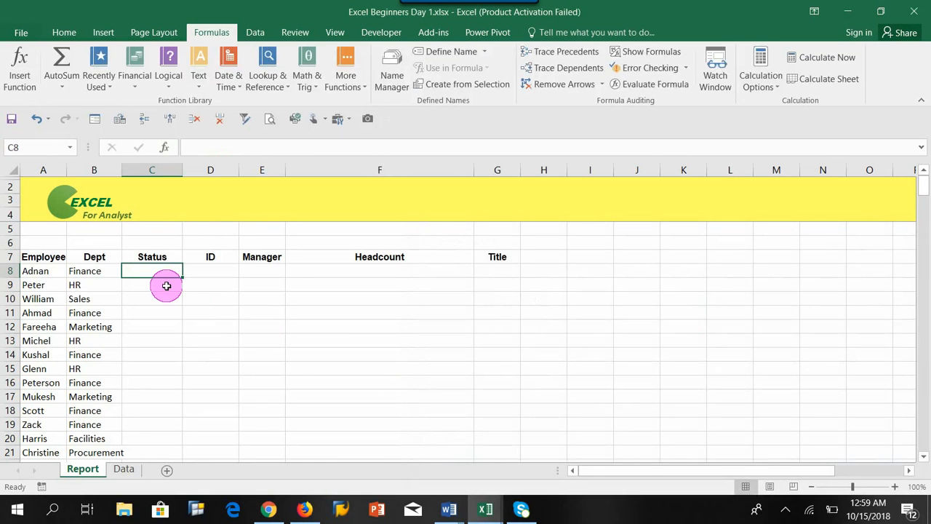
# - Try to write the formula directly in cell C8, starting with =vlookup(, and discard the entry
pyautogui.write('=vlook')
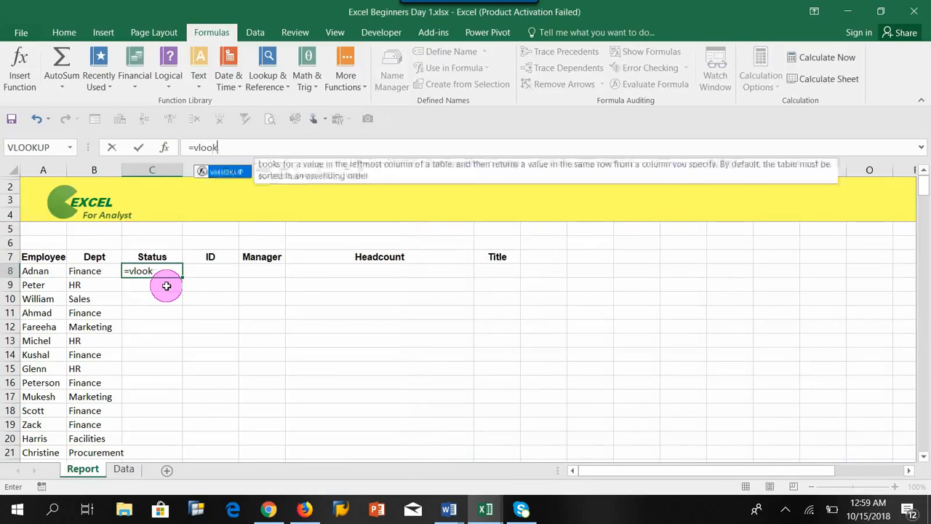
pyautogui.write('up(')
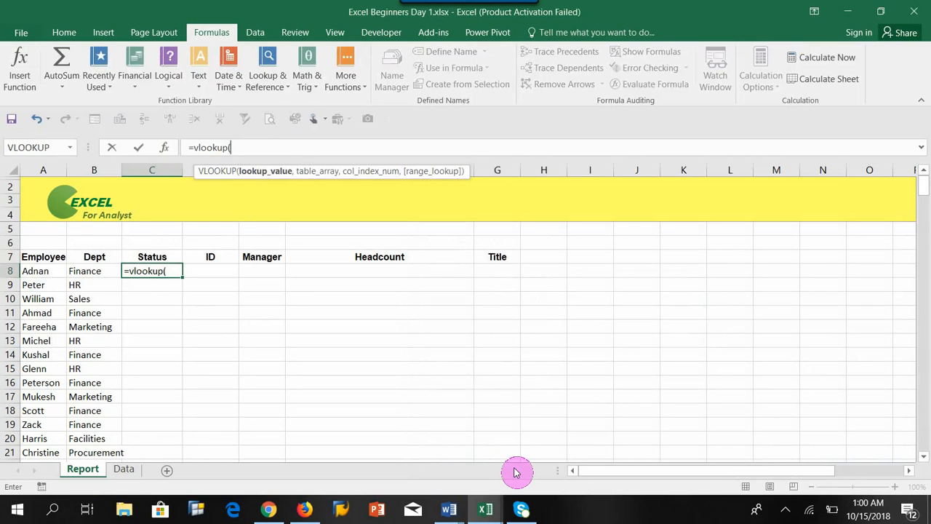
pyautogui.press('BackSpace')
pyautogui.press('BackSpace')
pyautogui.press('BackSpace')
pyautogui.press('BackSpace')
pyautogui.press('BackSpace')
pyautogui.press('BackSpace')
pyautogui.press('BackSpace')
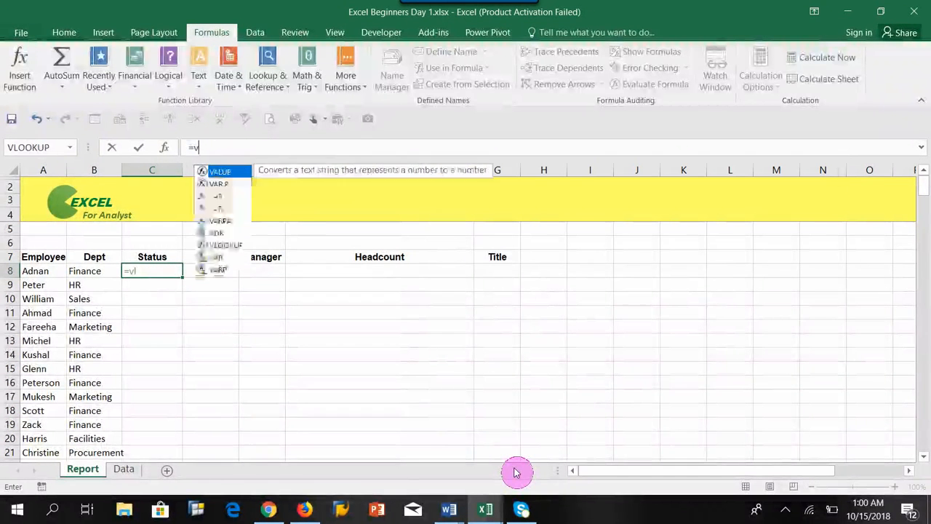
pyautogui.press('Escape')
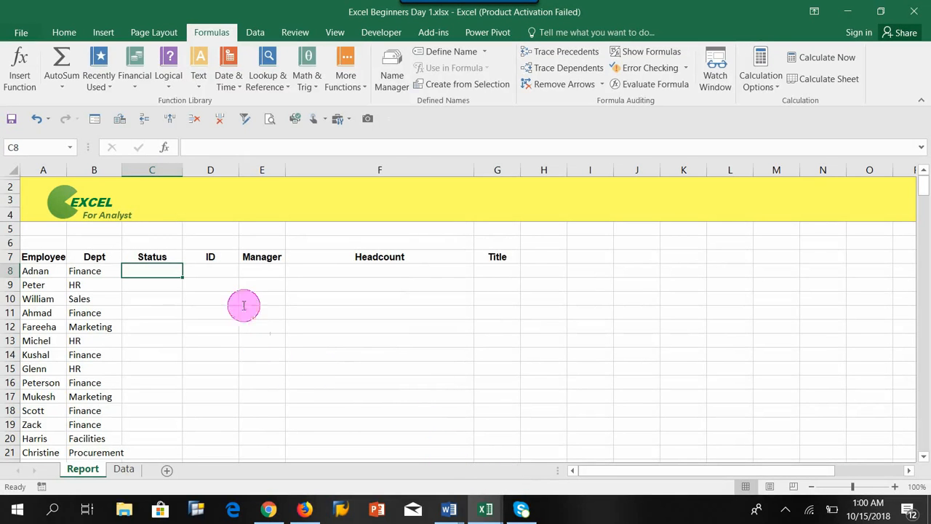
# - Read the description of VLOOKUP in the Insert Function dialog's Lookup & Reference category, then leave cell C8 without a formula
pyautogui.click(166, 149)
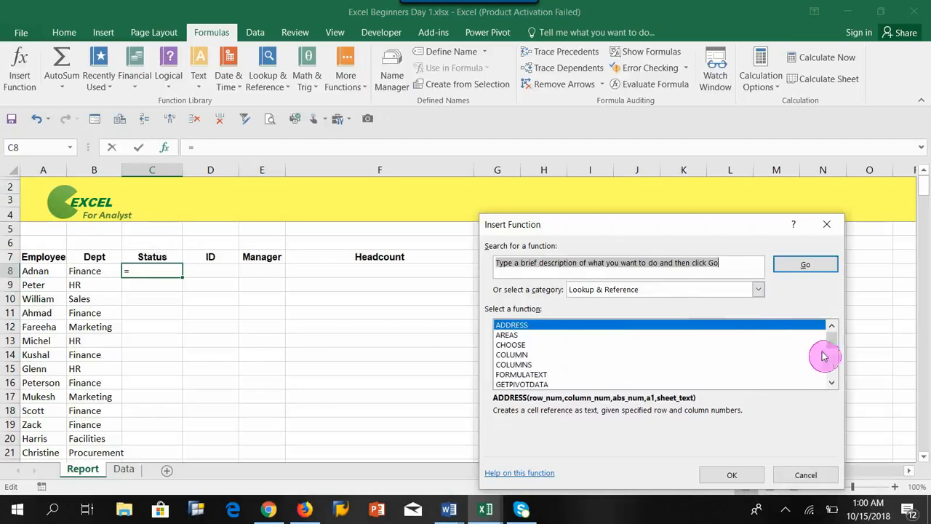
pyautogui.moveTo(833, 343); pyautogui.dragTo(832, 378)
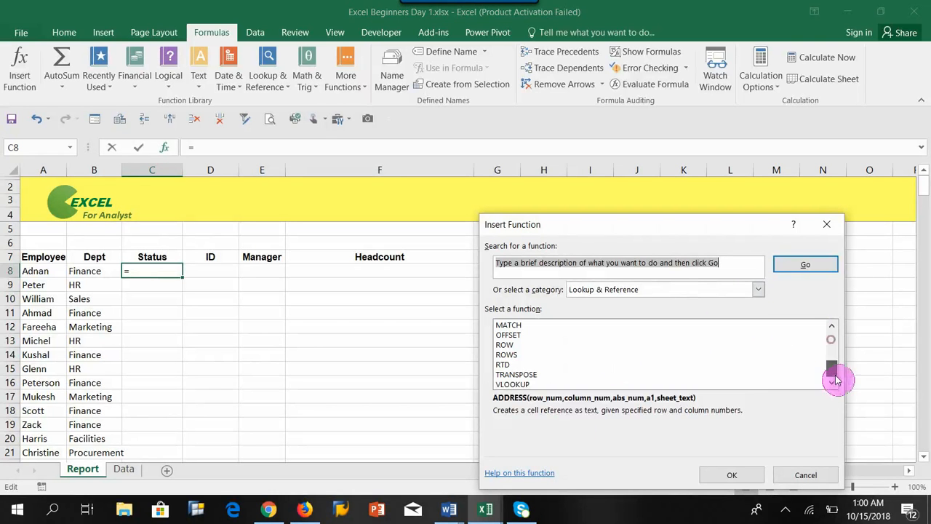
pyautogui.click(513, 384)
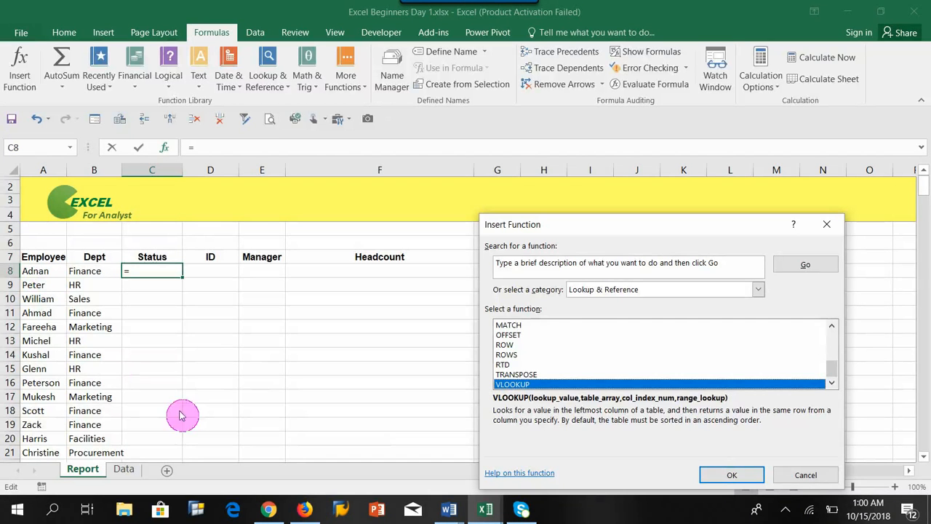
pyautogui.click(793, 475)
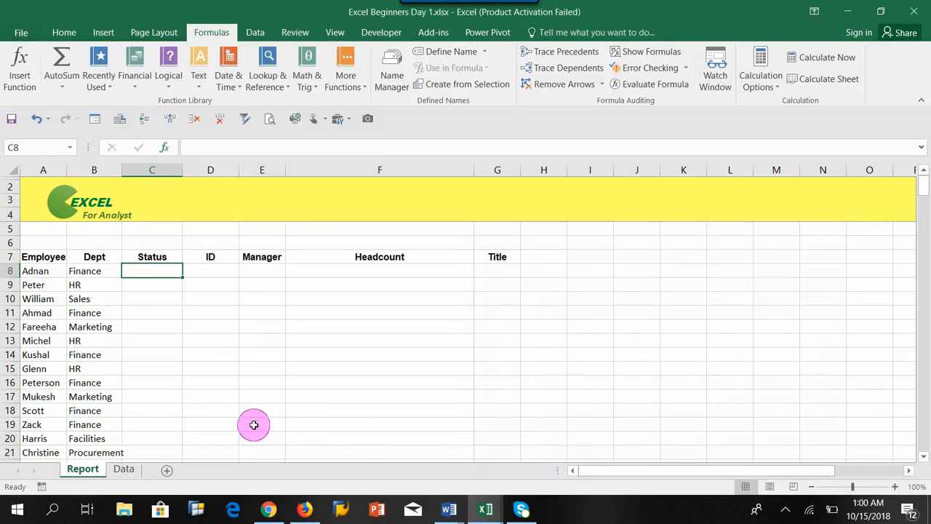
# - Insert a blank column before the Name column on the Data sheet
pyautogui.click(29, 271)
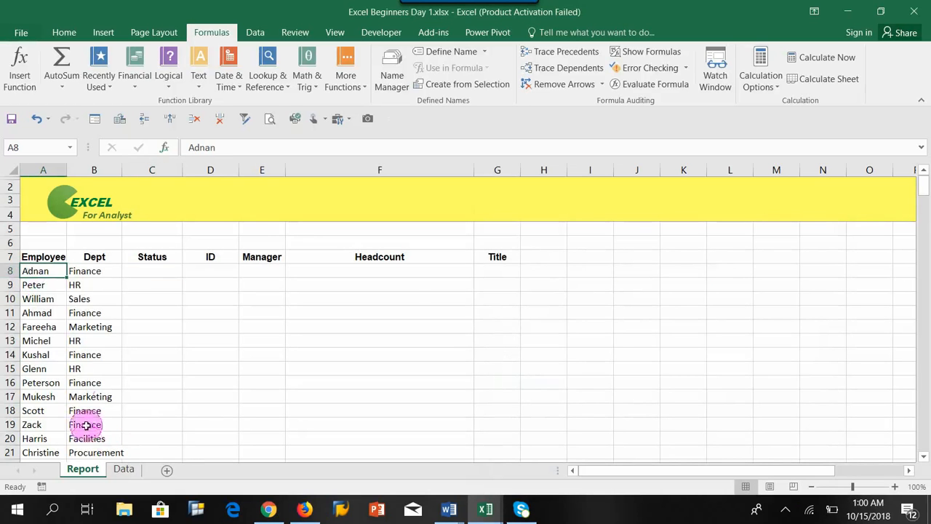
pyautogui.click(123, 469)
pyautogui.click(30, 260)
pyautogui.scroll(7, 88, 352)
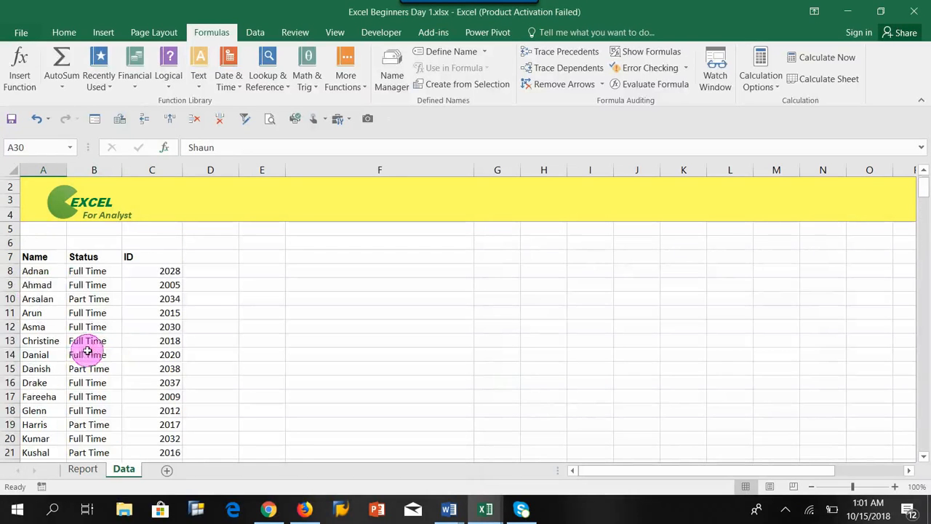
pyautogui.click(33, 284)
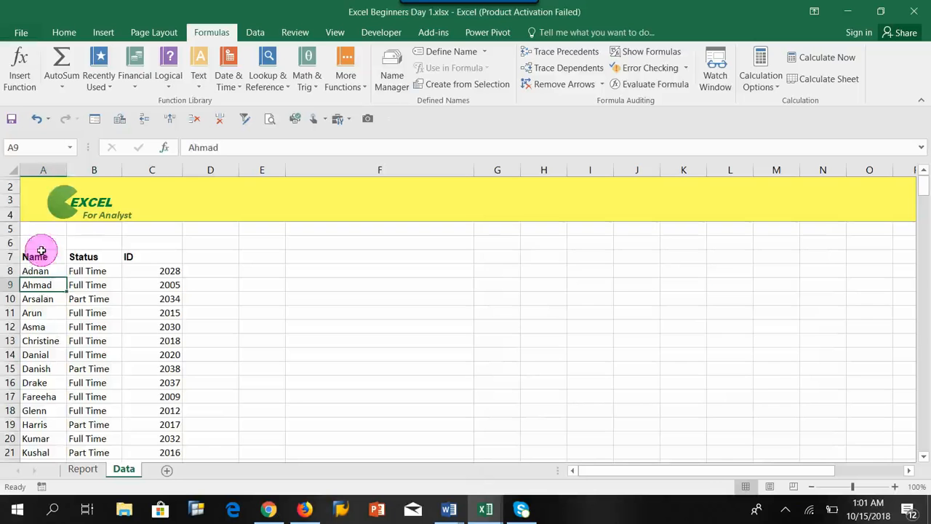
pyautogui.click(52, 164)
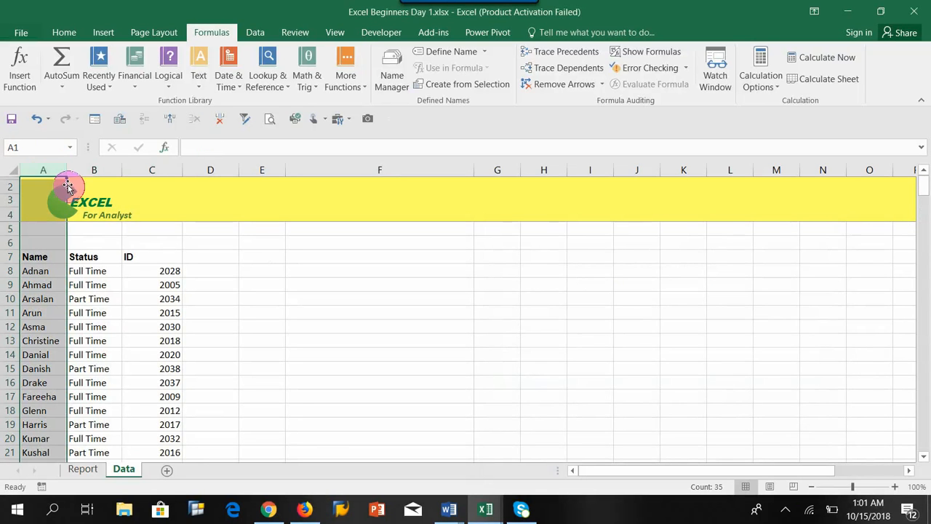
pyautogui.rightClick(58, 163)
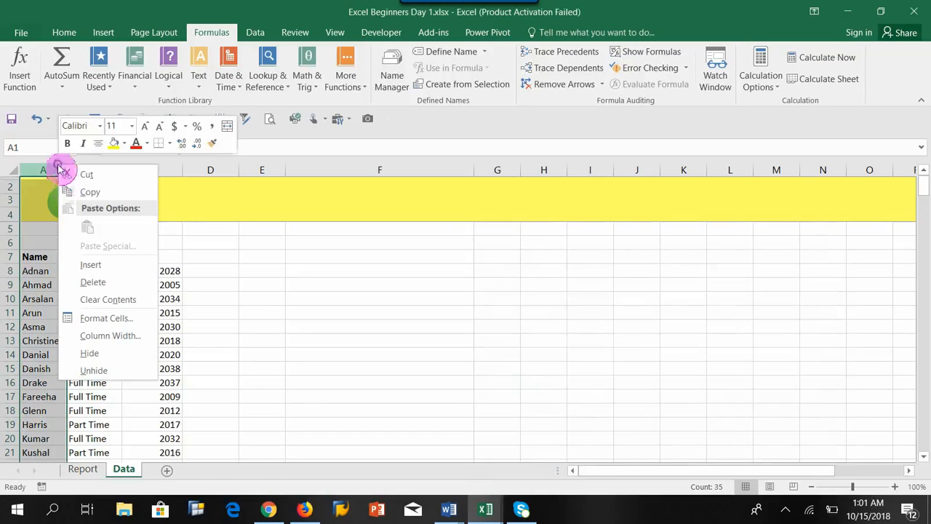
pyautogui.click(103, 271)
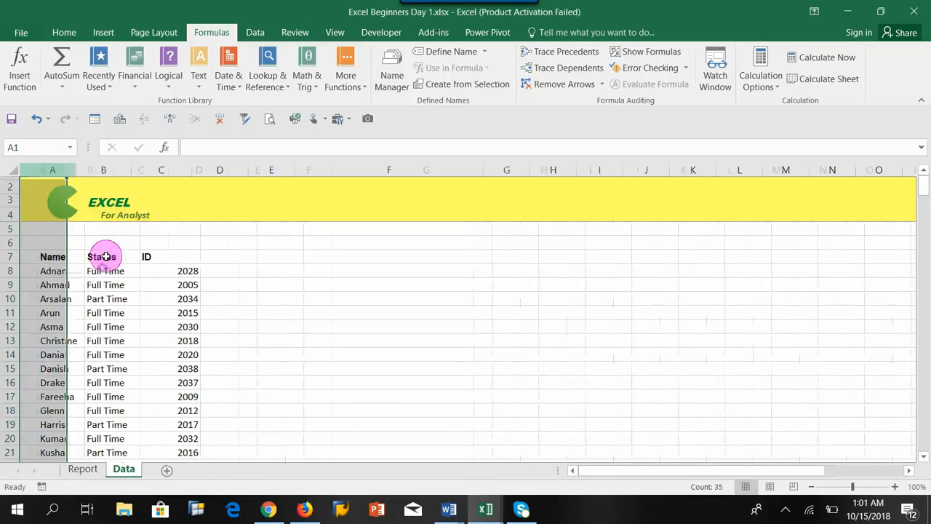
# - Cut the Status column on the Data sheet and paste it into the blank column A, ahead of Name
pyautogui.click(153, 167)
pyautogui.rightClick(153, 167)
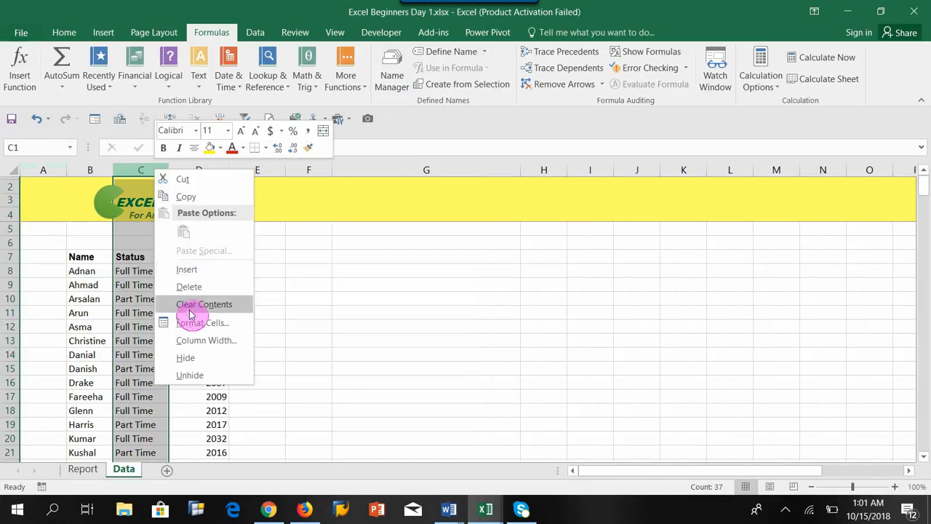
pyautogui.click(183, 179)
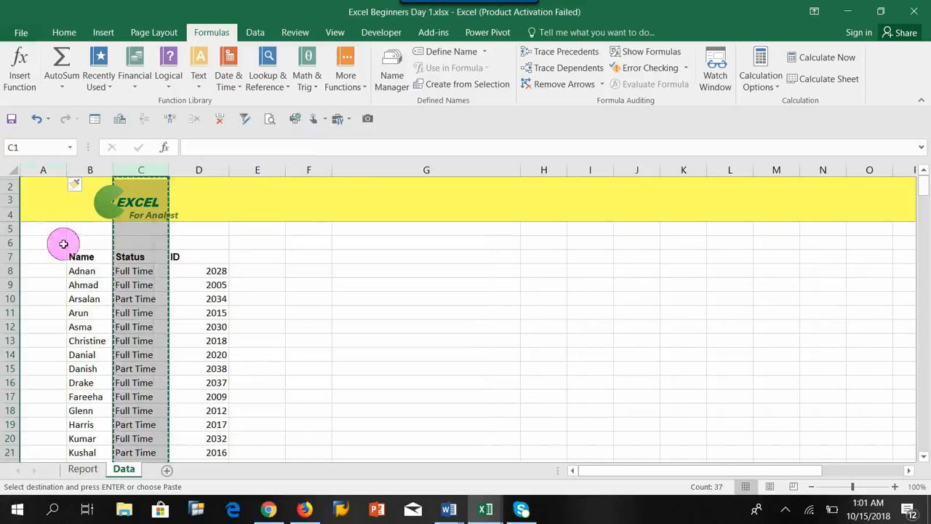
pyautogui.click(44, 170)
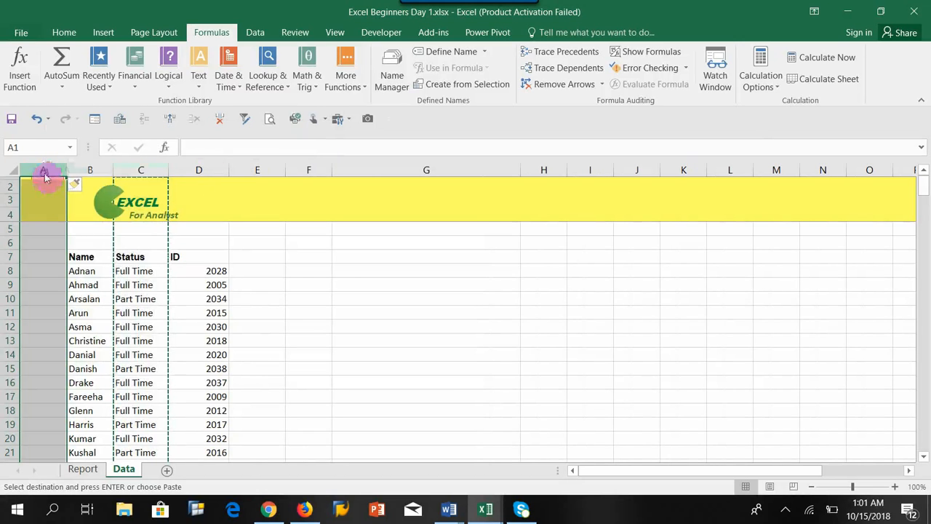
pyautogui.rightClick(45, 175)
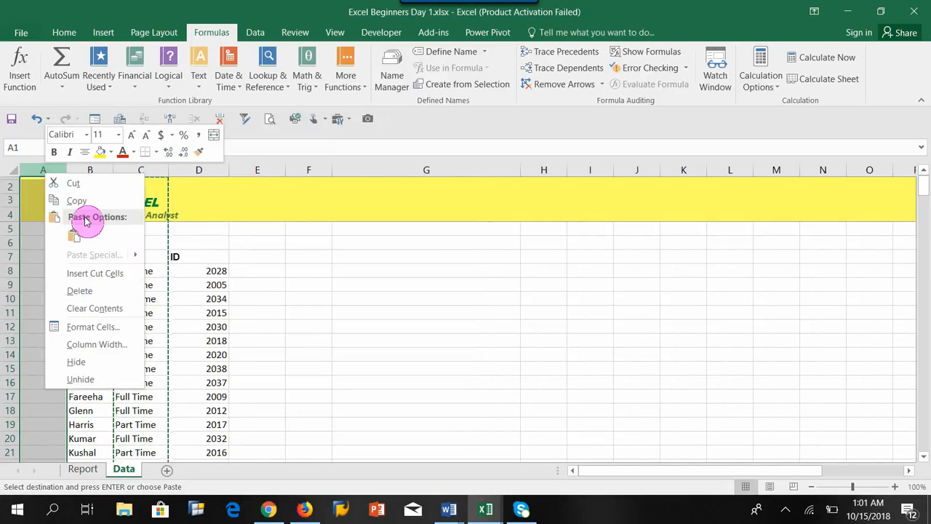
pyautogui.click(79, 230)
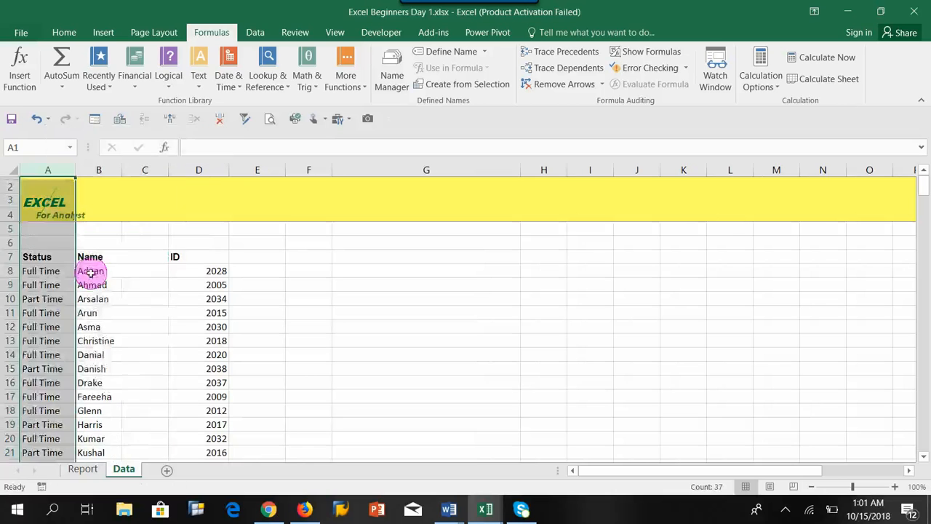
# - Delete the empty column C between Name and ID on the Data sheet
pyautogui.click(142, 257)
pyautogui.click(155, 168)
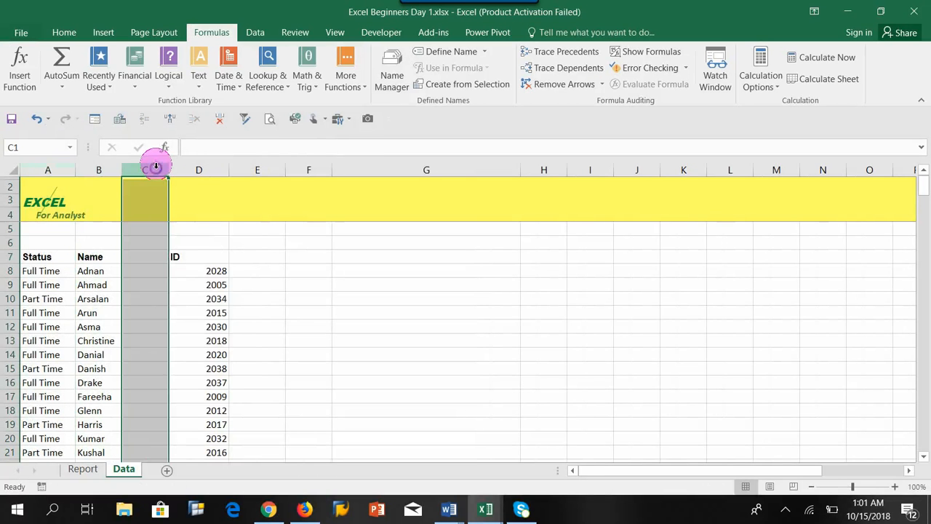
pyautogui.rightClick(155, 169)
pyautogui.click(187, 286)
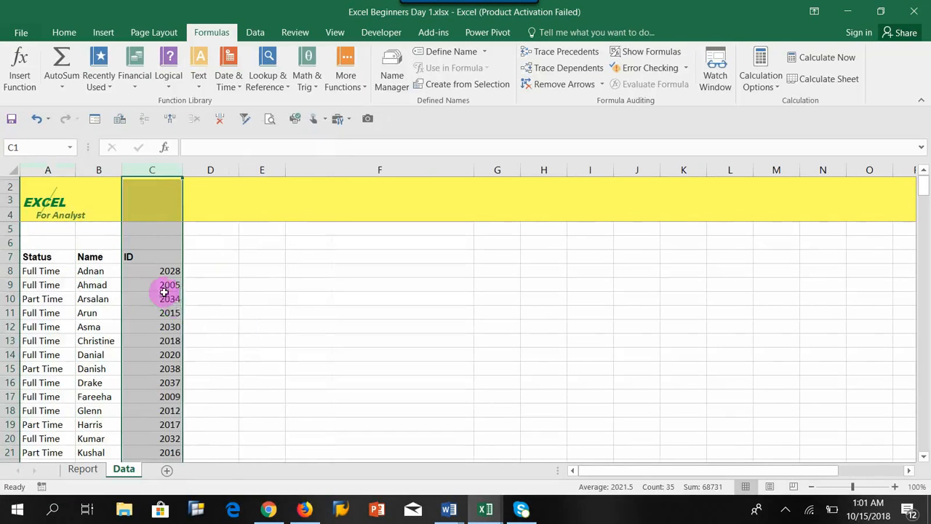
pyautogui.click(211, 298)
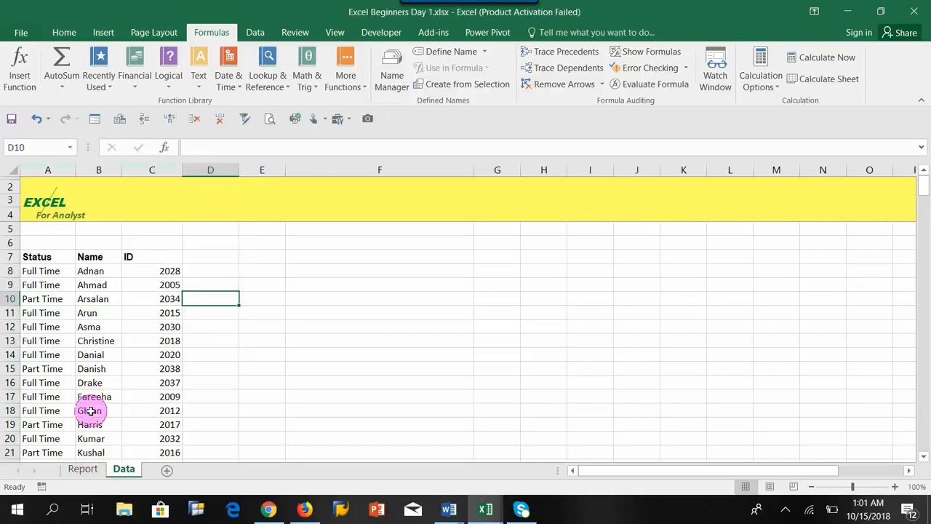
# - Examine the Data sheet's order of Status and Name columns against the employee names used for the lookup in the Report sheet
pyautogui.click(90, 272)
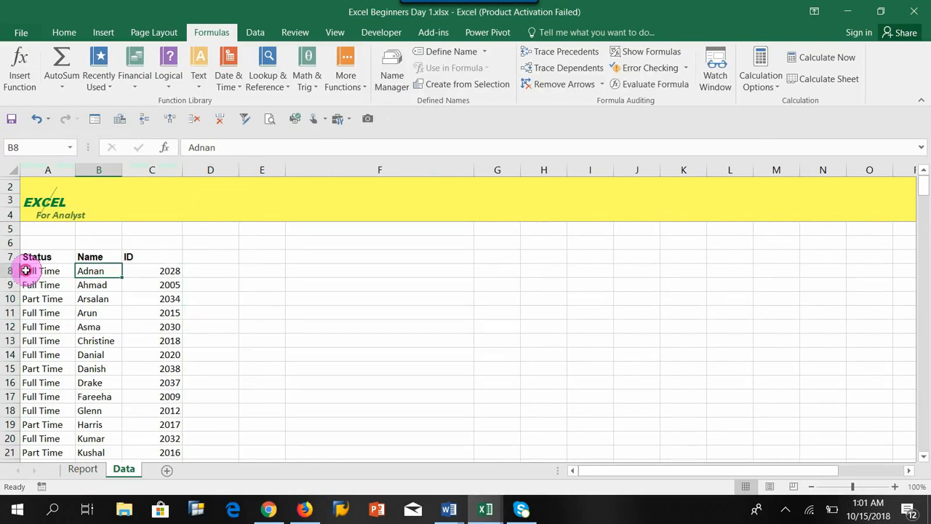
pyautogui.click(25, 270)
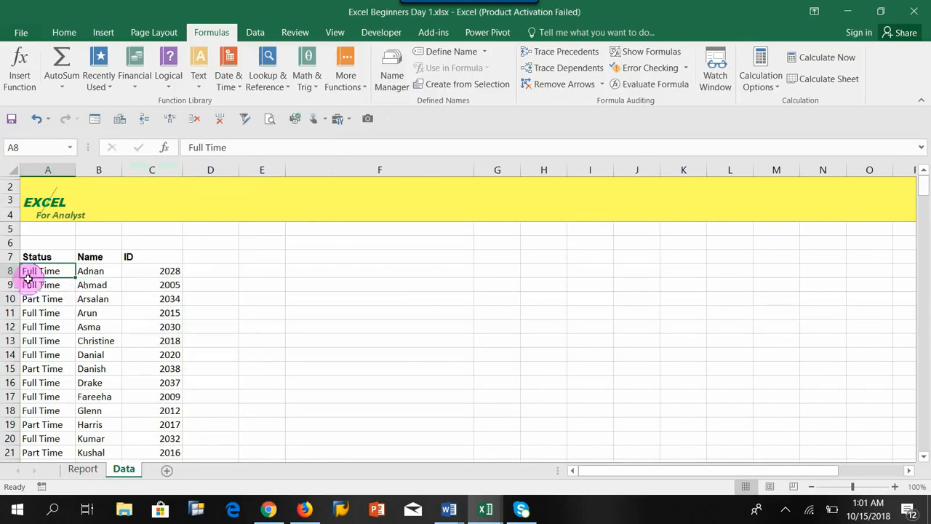
pyautogui.click(89, 472)
pyautogui.click(146, 270)
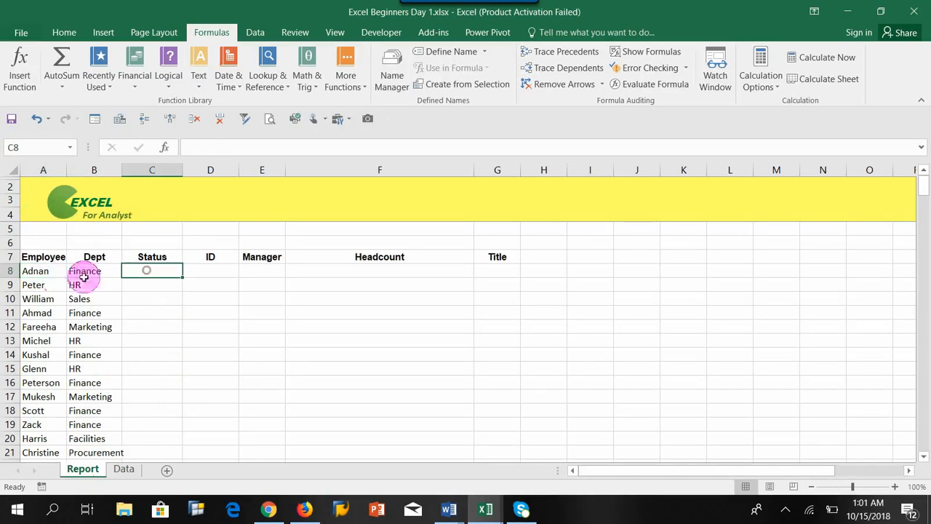
pyautogui.click(35, 274)
pyautogui.click(124, 469)
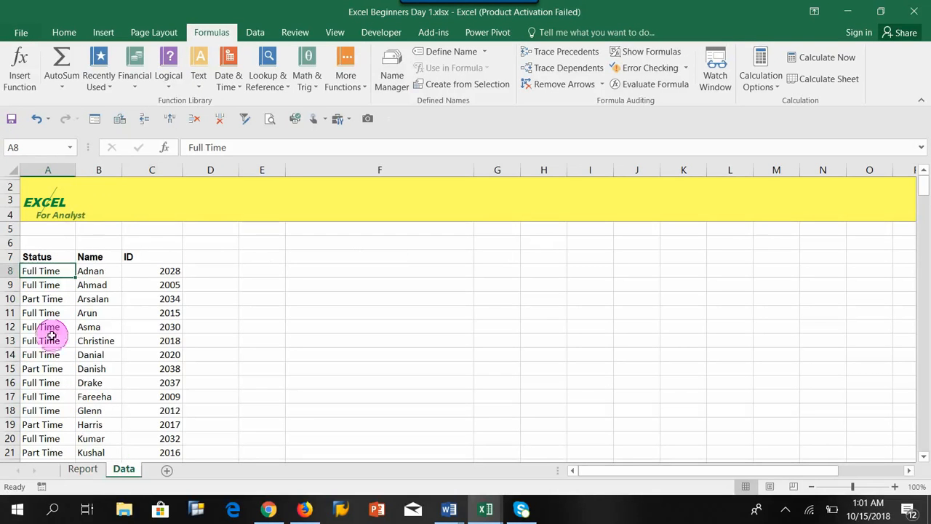
pyautogui.moveTo(35, 259); pyautogui.dragTo(156, 410)
pyautogui.click(94, 251)
pyautogui.click(34, 257)
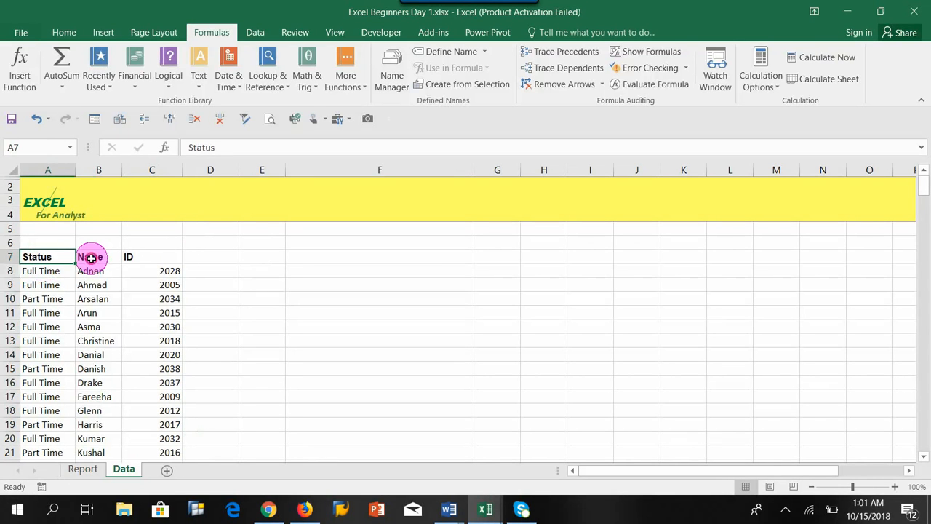
pyautogui.moveTo(90, 257); pyautogui.dragTo(95, 410)
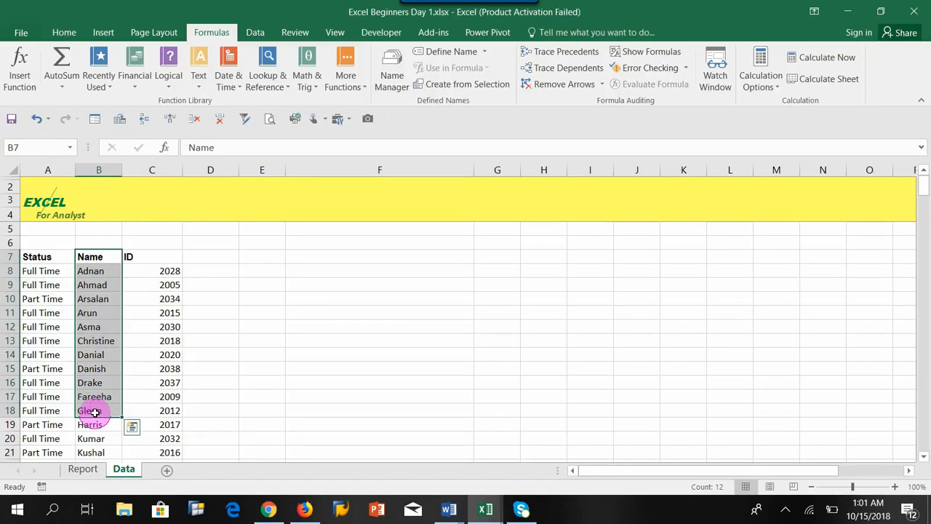
pyautogui.moveTo(37, 257); pyautogui.dragTo(40, 340)
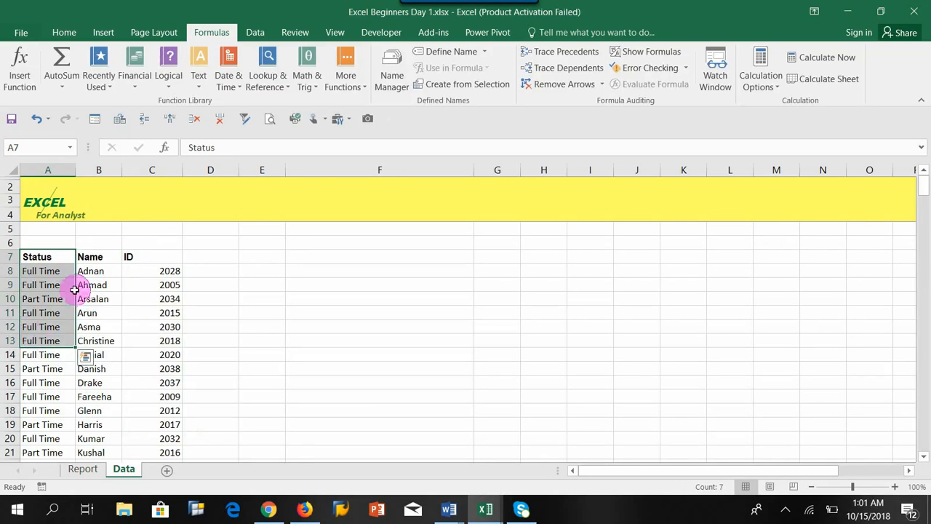
pyautogui.moveTo(103, 257); pyautogui.dragTo(95, 313)
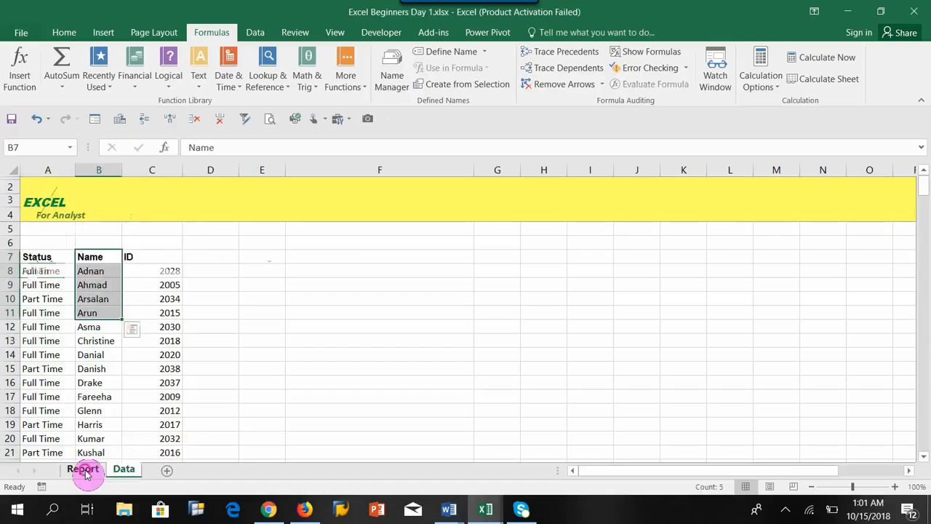
pyautogui.click(83, 469)
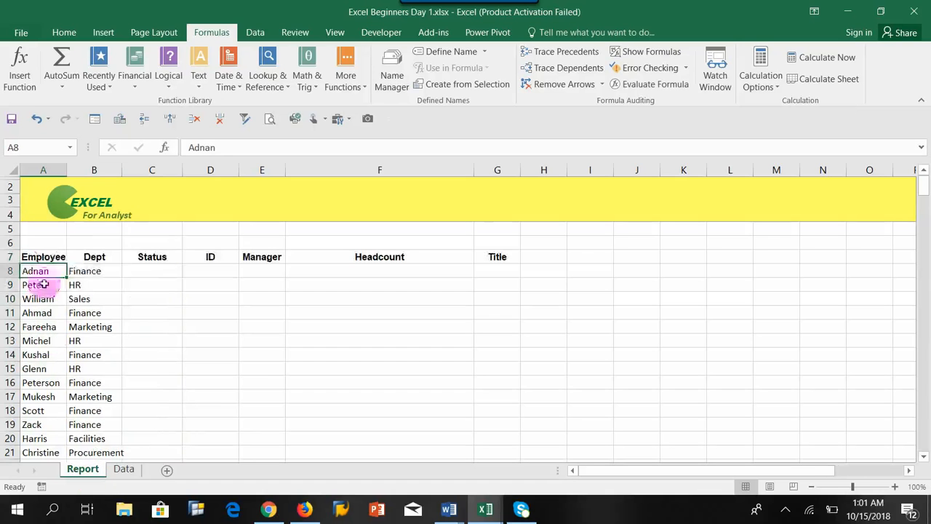
pyautogui.click(123, 469)
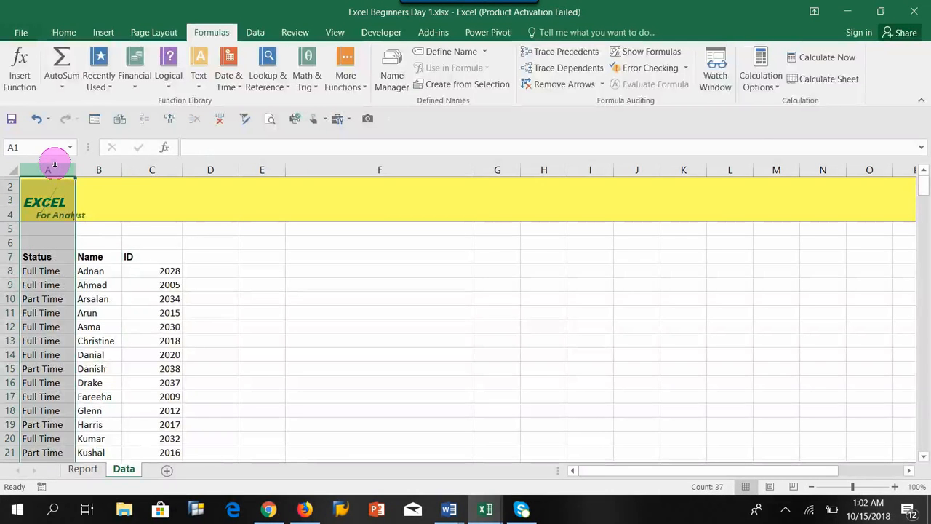
# - Move the Status entries with their header from A7:A41 to column D, starting at D7 beside the ID column
pyautogui.hotkey('ctrl', 'c')
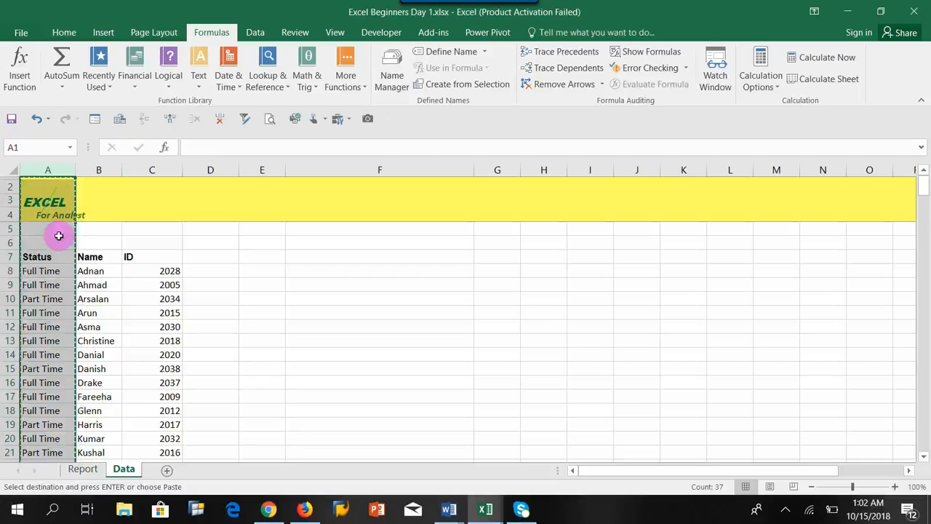
pyautogui.press('Escape')
pyautogui.click(40, 256)
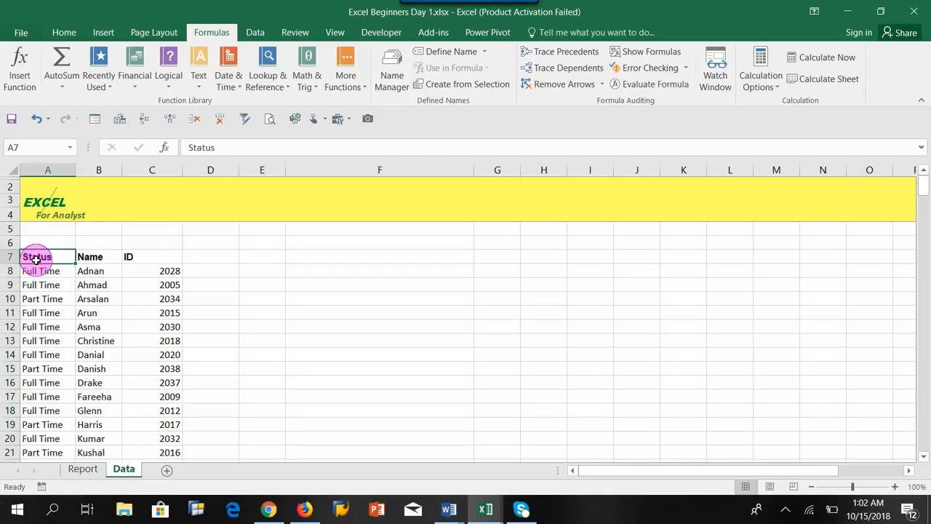
pyautogui.hotkey('ctrl', 'shift', 'Down')
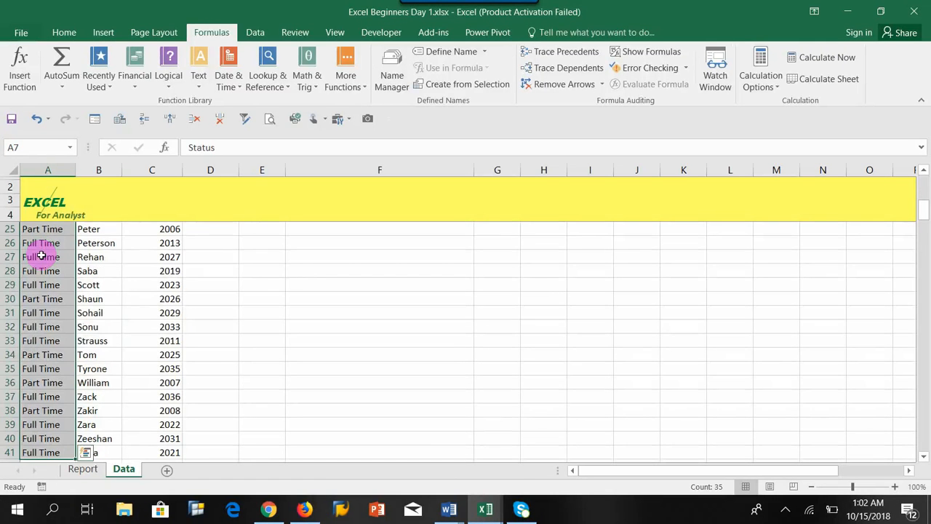
pyautogui.hotkey('ctrl', 'c')
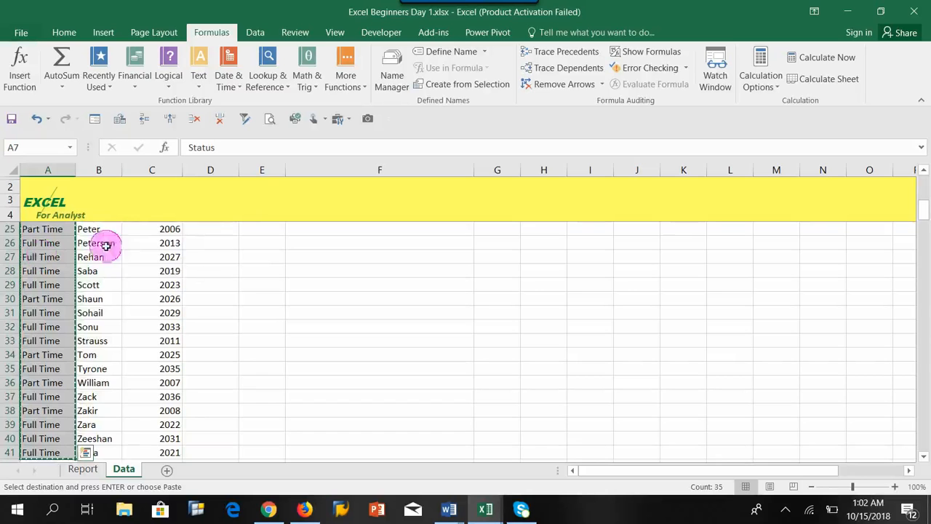
pyautogui.scroll(7, 186, 240)
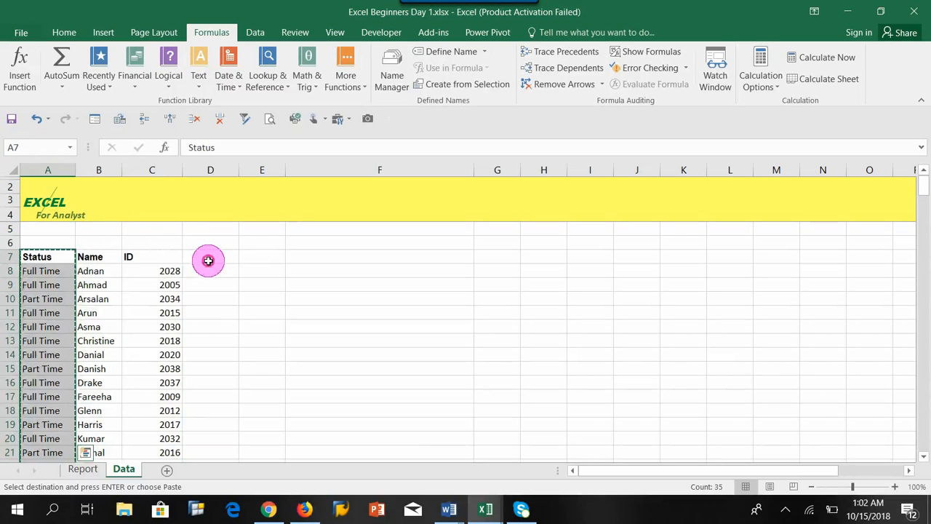
pyautogui.click(208, 259)
pyautogui.hotkey('ctrl', 'v')
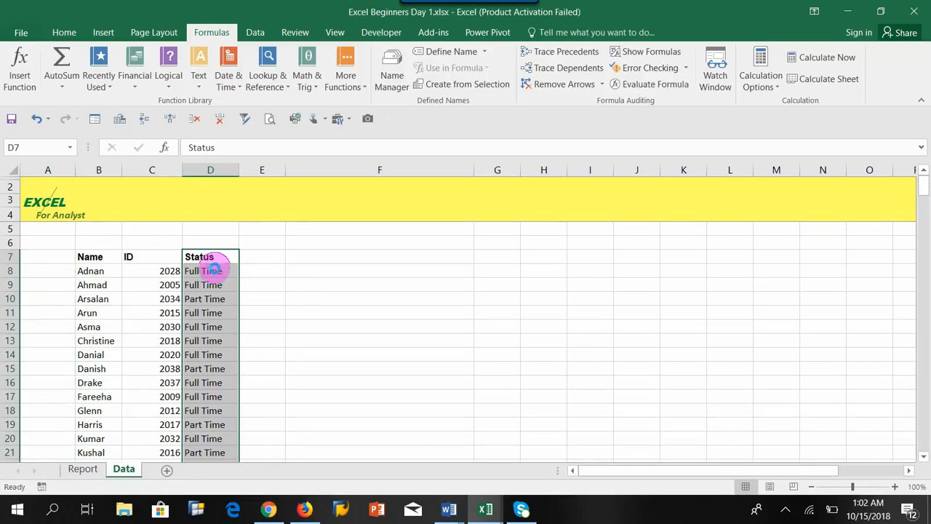
pyautogui.click(283, 298)
pyautogui.click(91, 269)
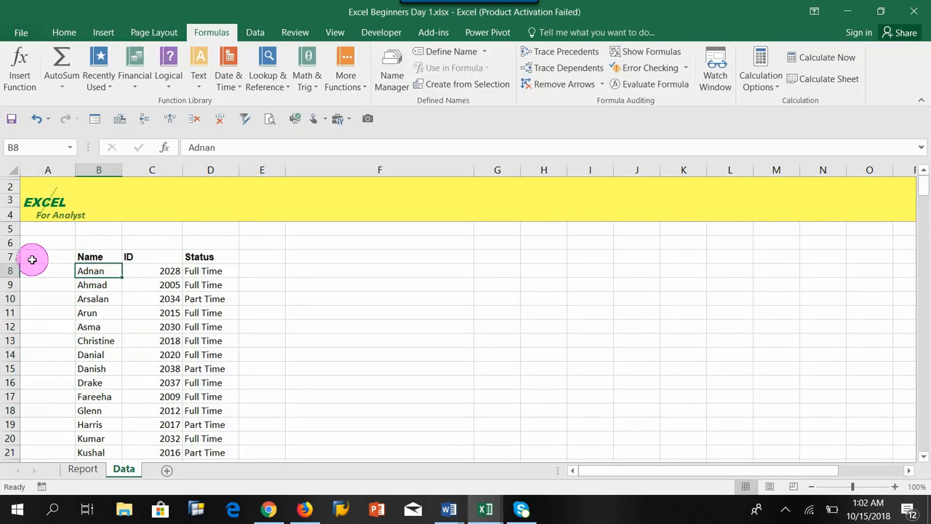
# - Undo the column moves on the Data sheet back to the order Name, Status, ID in columns A to C
pyautogui.moveTo(32, 259); pyautogui.dragTo(207, 255)
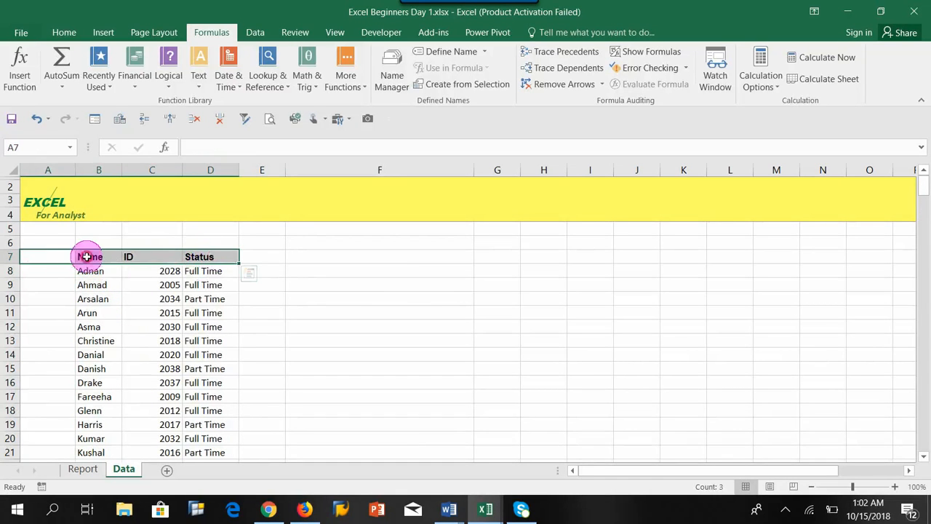
pyautogui.moveTo(87, 256); pyautogui.dragTo(201, 456)
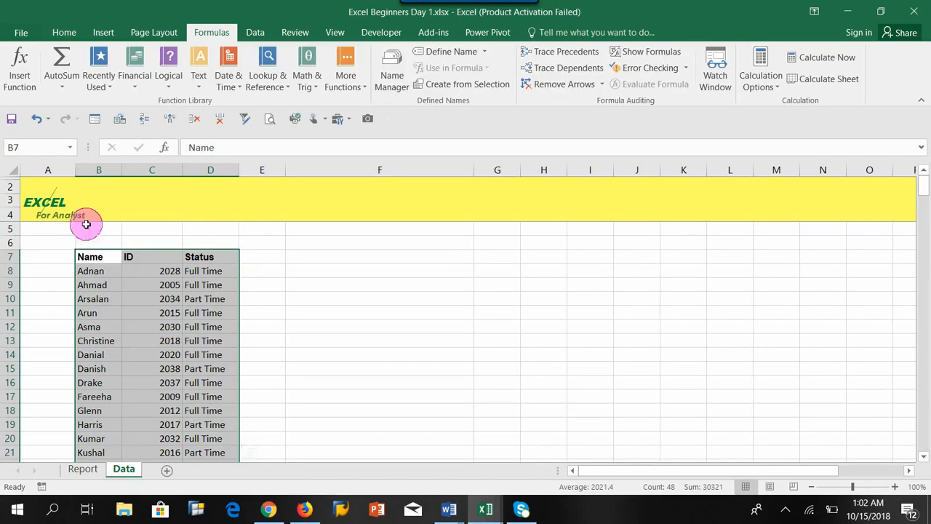
pyautogui.click(38, 120)
pyautogui.click(38, 122)
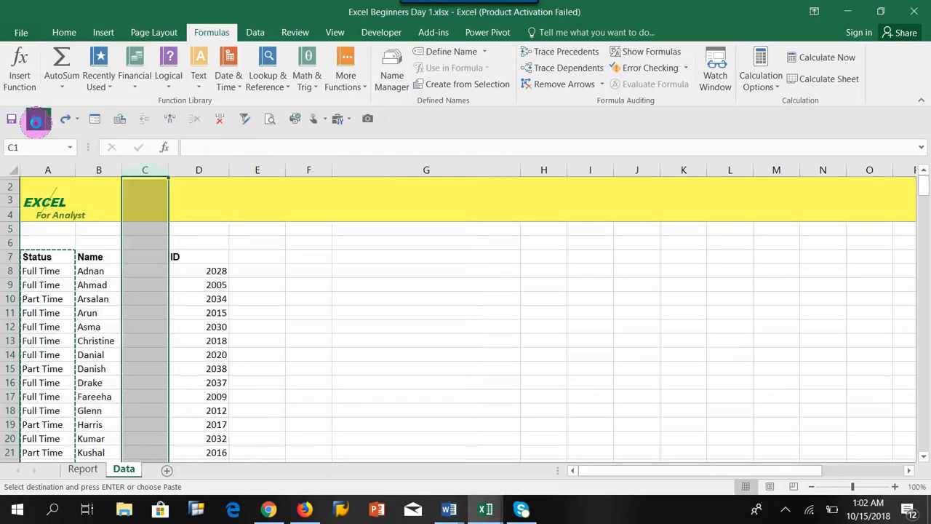
pyautogui.click(37, 121)
pyautogui.click(37, 122)
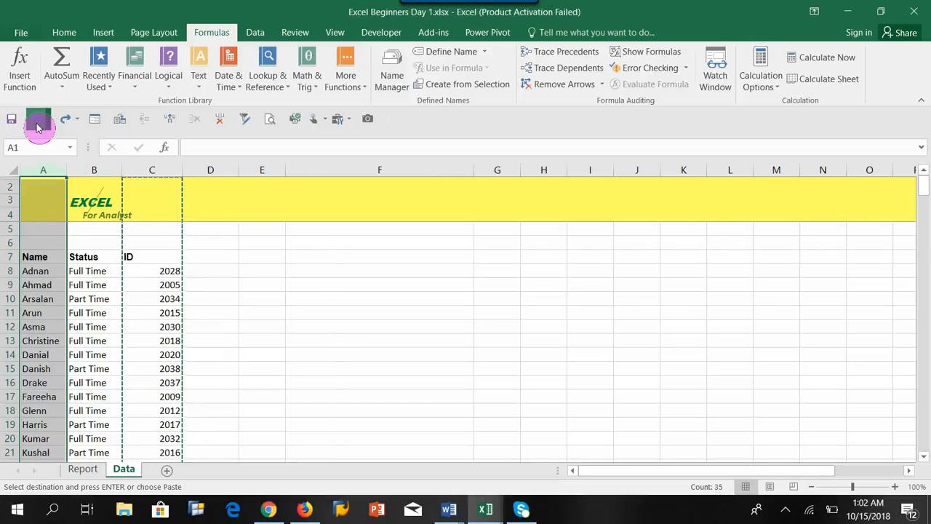
pyautogui.click(37, 121)
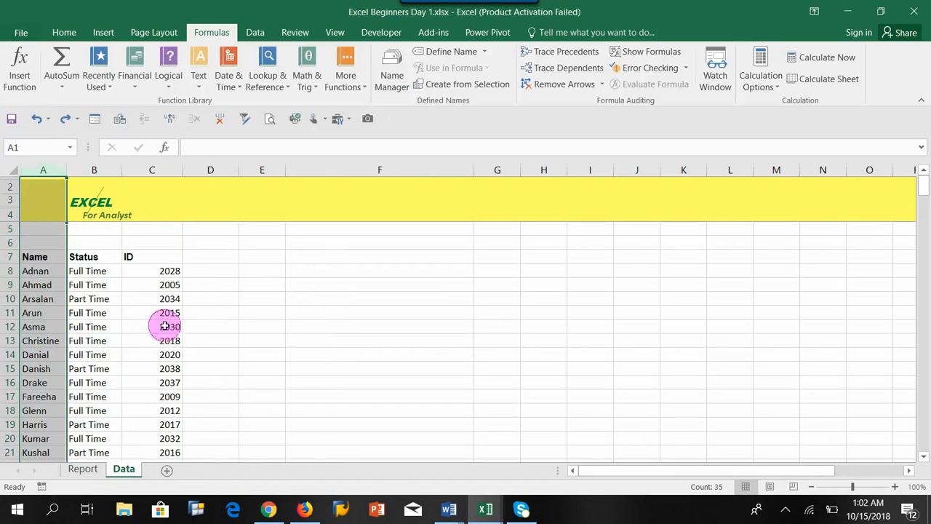
pyautogui.click(166, 342)
# - Read the description of VLOOKUP in the Lookup & Reference functions for Report cell C8, without inserting it
pyautogui.click(82, 472)
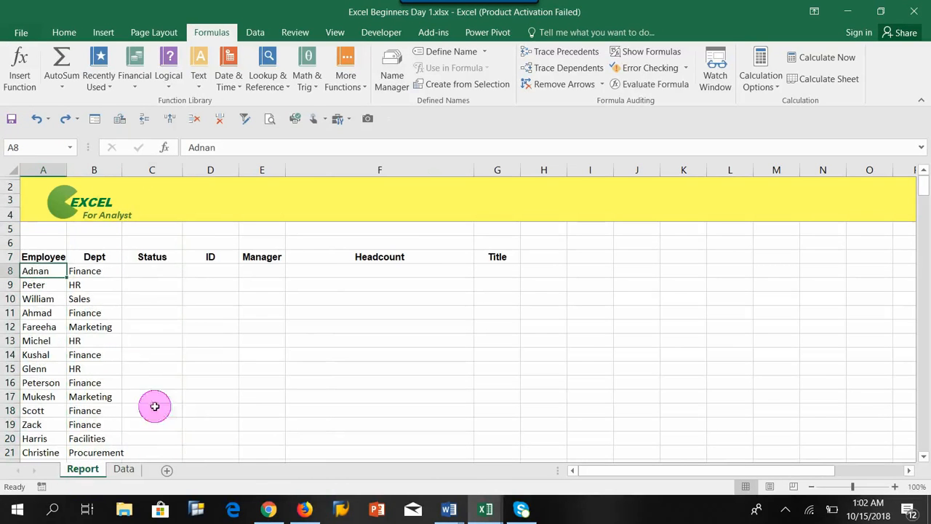
pyautogui.click(144, 269)
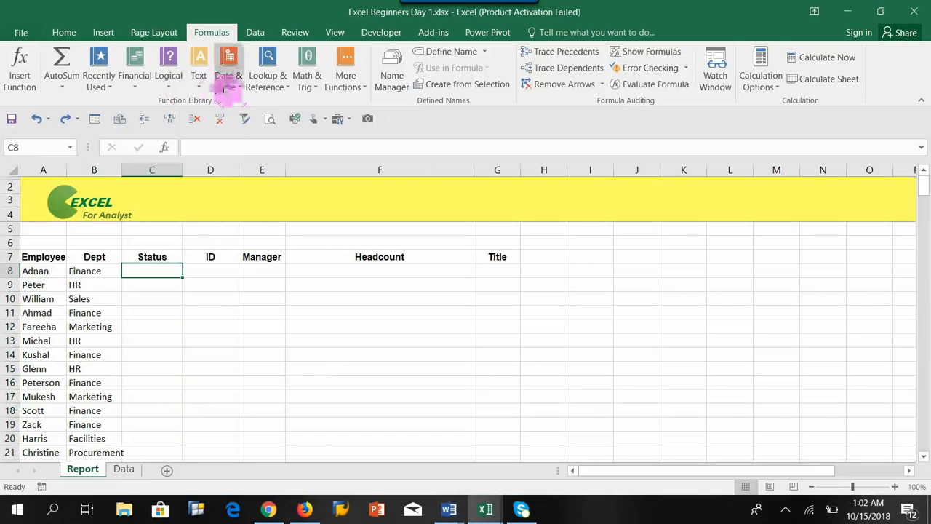
pyautogui.click(165, 153)
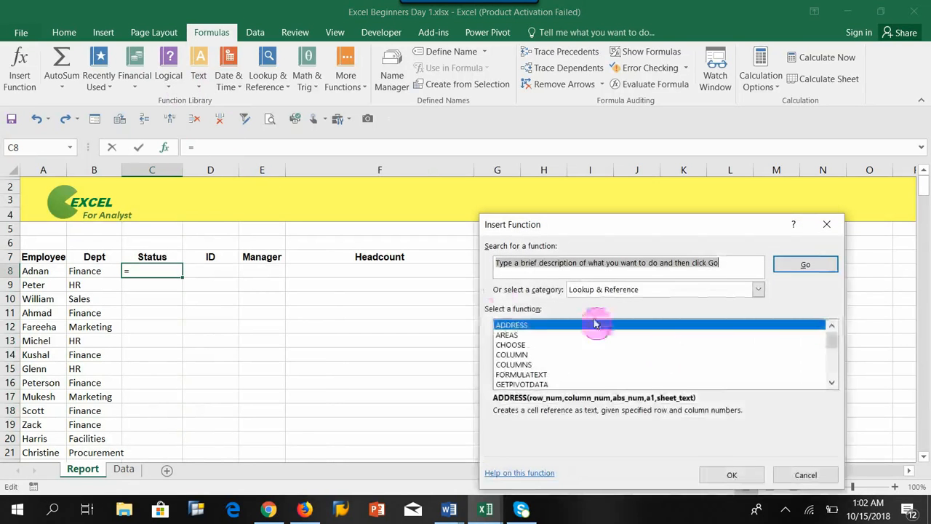
pyautogui.moveTo(831, 342); pyautogui.dragTo(831, 374)
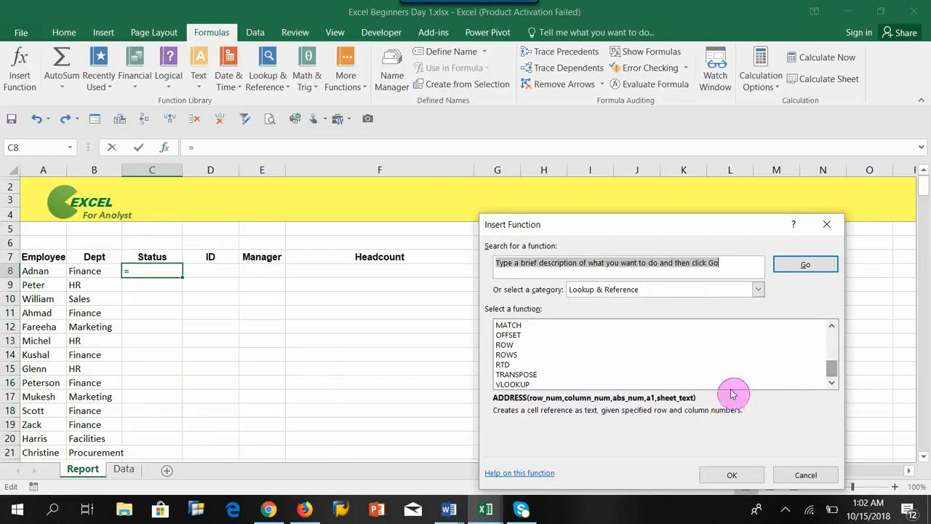
pyautogui.click(528, 384)
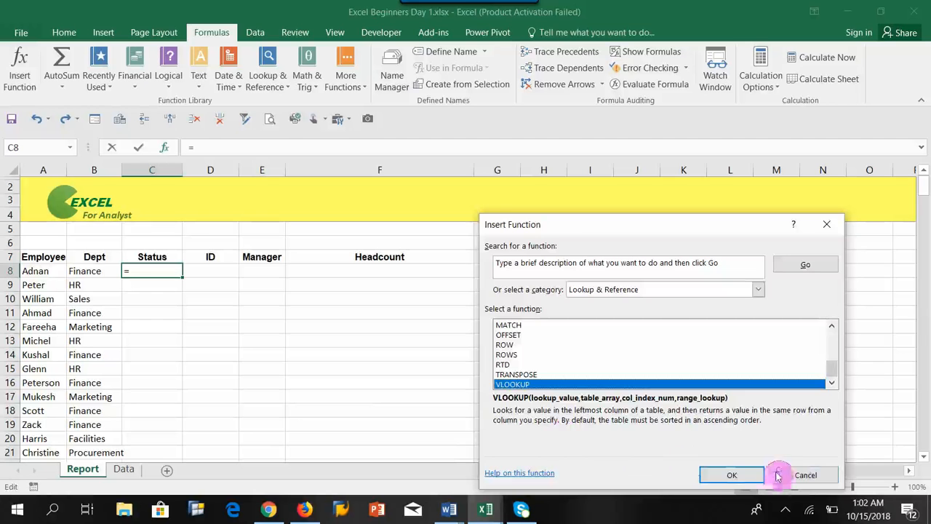
pyautogui.click(802, 476)
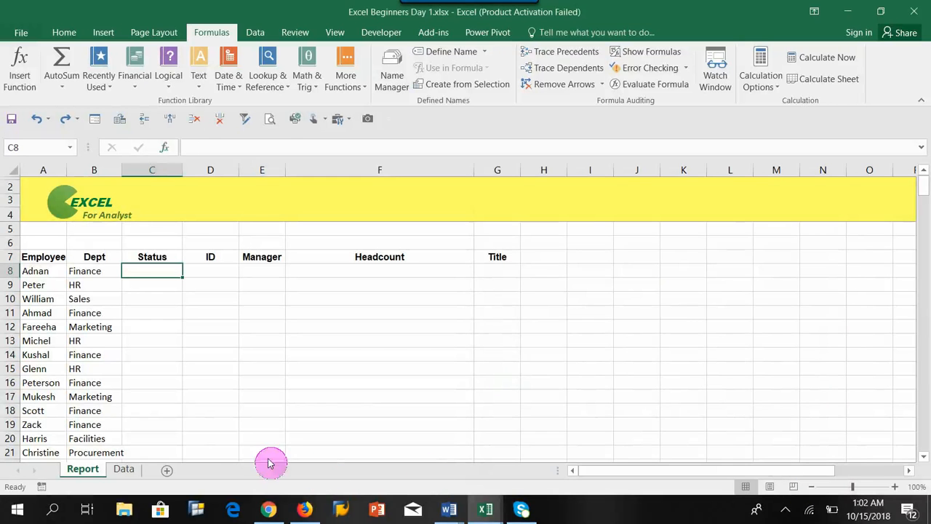
# - Examine the Name, Status and ID columns on the Data sheet as the source table for the employee lookup
pyautogui.click(35, 271)
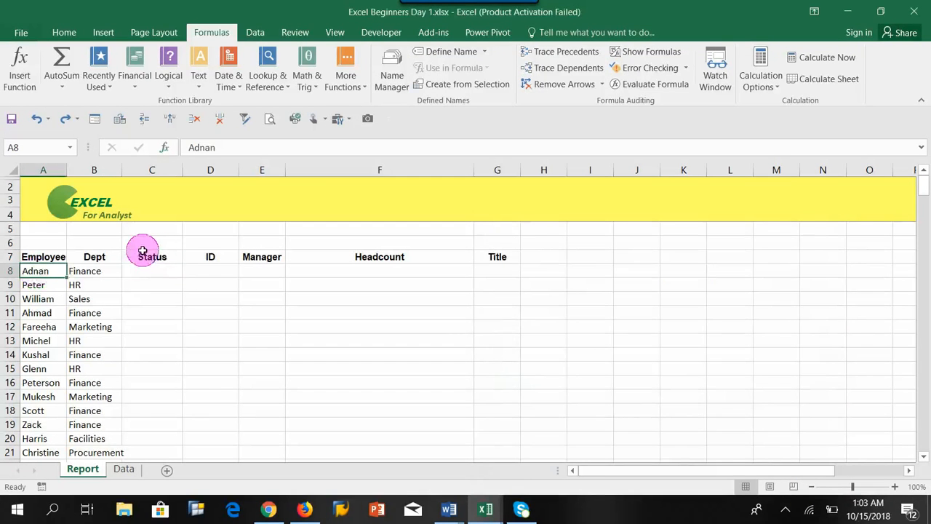
pyautogui.click(123, 469)
pyautogui.moveTo(31, 260); pyautogui.dragTo(32, 397)
pyautogui.moveTo(77, 256); pyautogui.dragTo(79, 371)
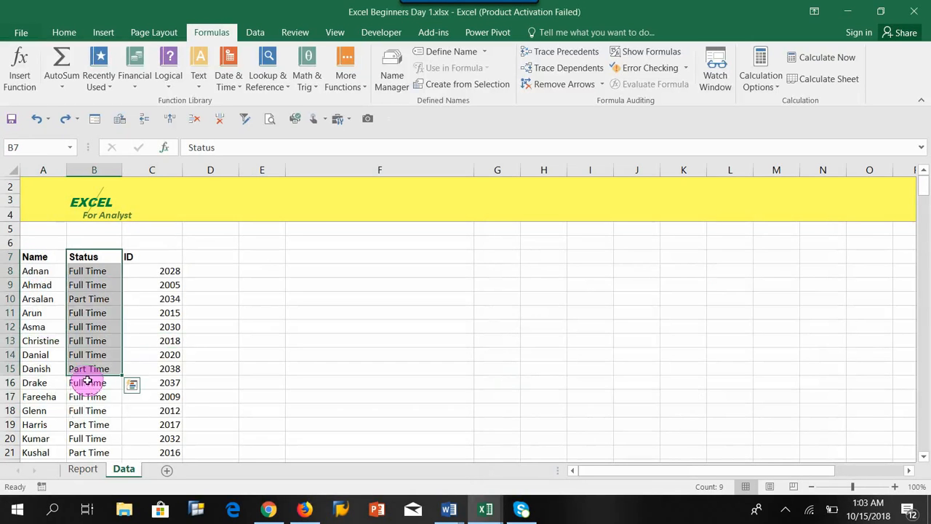
pyautogui.moveTo(35, 259); pyautogui.dragTo(37, 342)
pyautogui.click(84, 258)
pyautogui.moveTo(84, 258); pyautogui.dragTo(82, 354)
pyautogui.moveTo(153, 258); pyautogui.dragTo(150, 369)
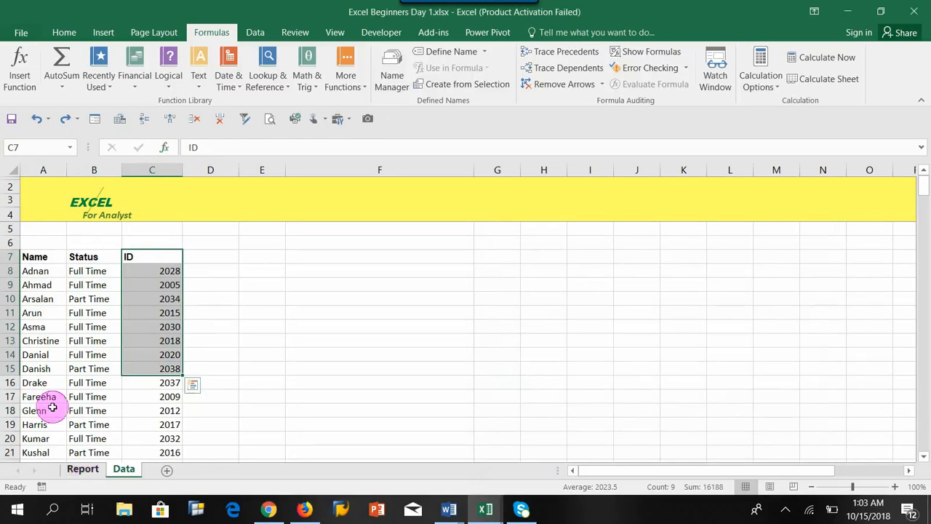
pyautogui.click(28, 256)
pyautogui.moveTo(103, 254); pyautogui.dragTo(272, 441)
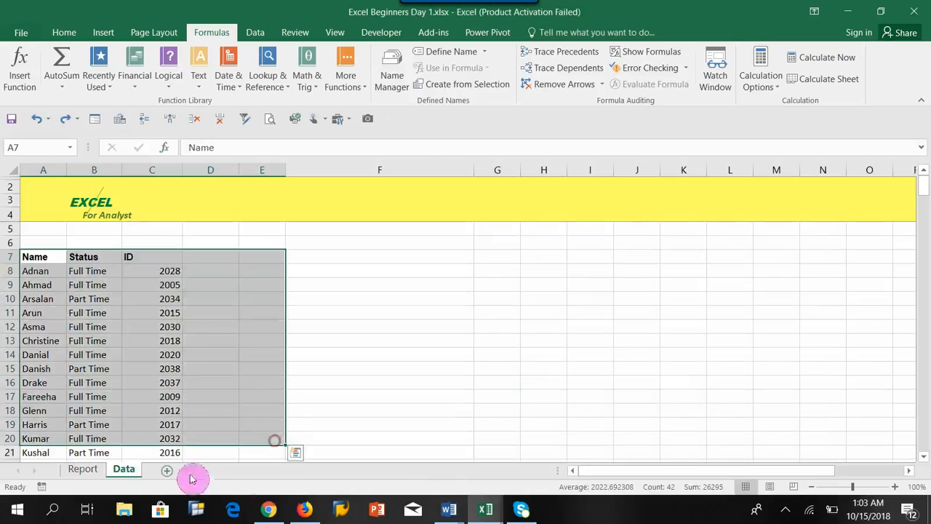
# - Compare the lookup employee in Report cell A8 with the Data sheet table that starts at A7
pyautogui.click(82, 470)
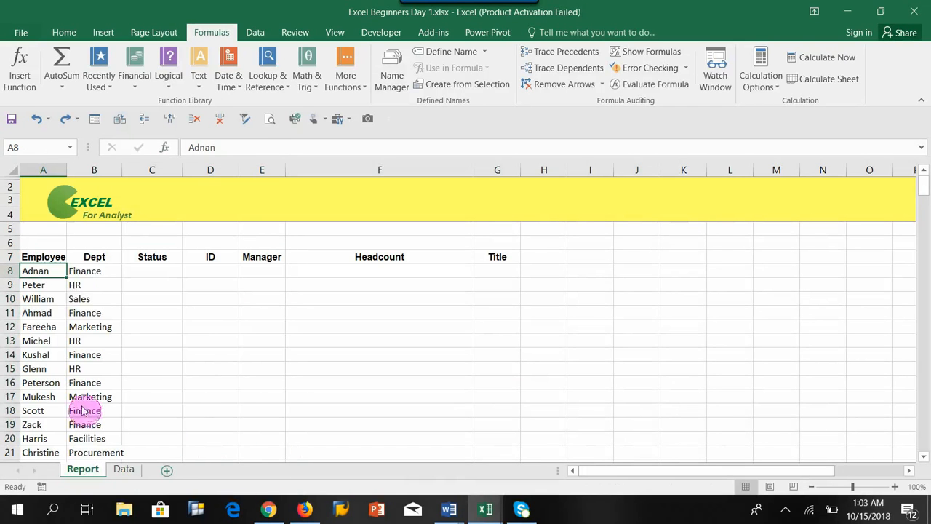
pyautogui.click(154, 270)
pyautogui.click(31, 271)
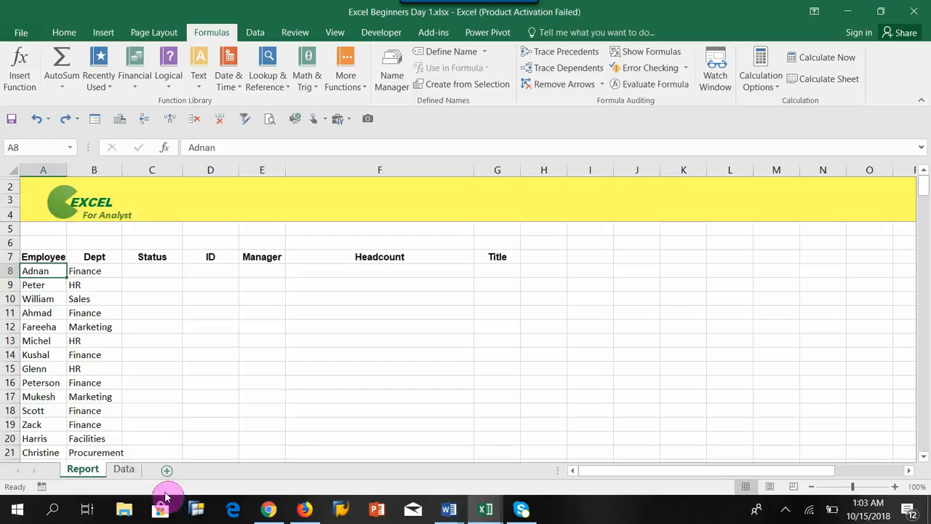
pyautogui.click(123, 469)
pyautogui.moveTo(27, 258); pyautogui.dragTo(170, 471)
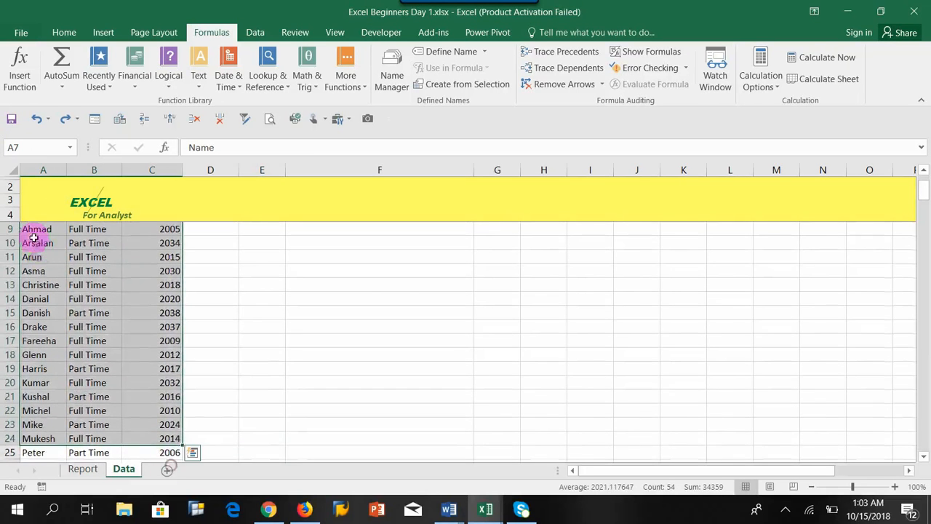
pyautogui.scroll(1, 37, 285)
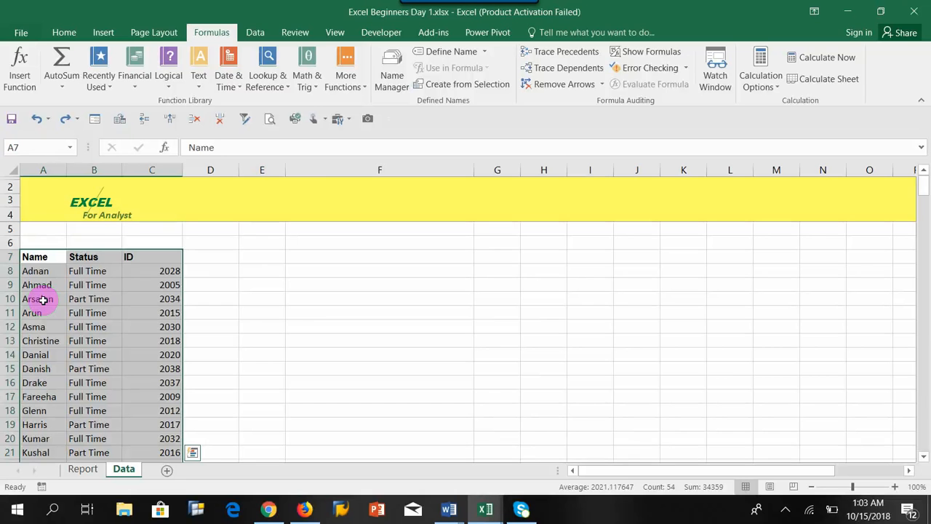
pyautogui.click(97, 270)
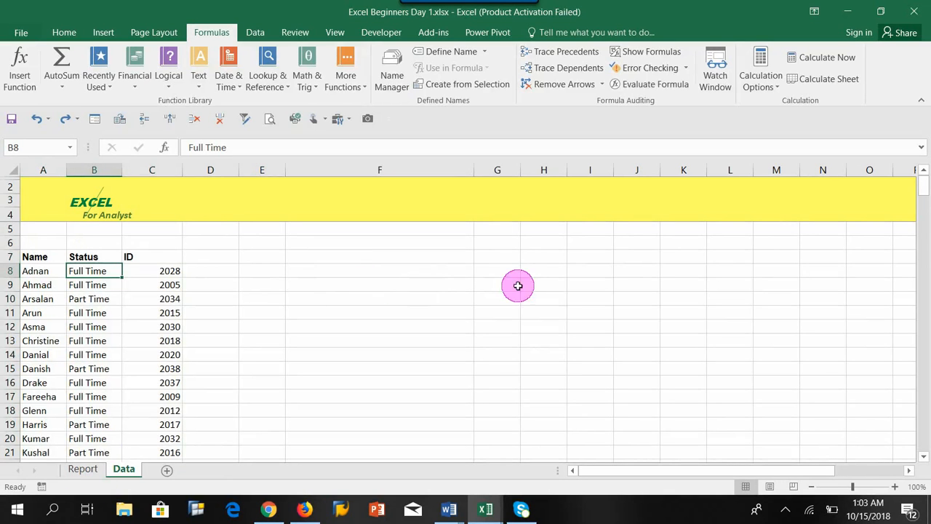
# - Review VLOOKUP's arguments and its leftmost-column rule for the first Status cell, C8, on the Report sheet, then cancel
pyautogui.click(83, 469)
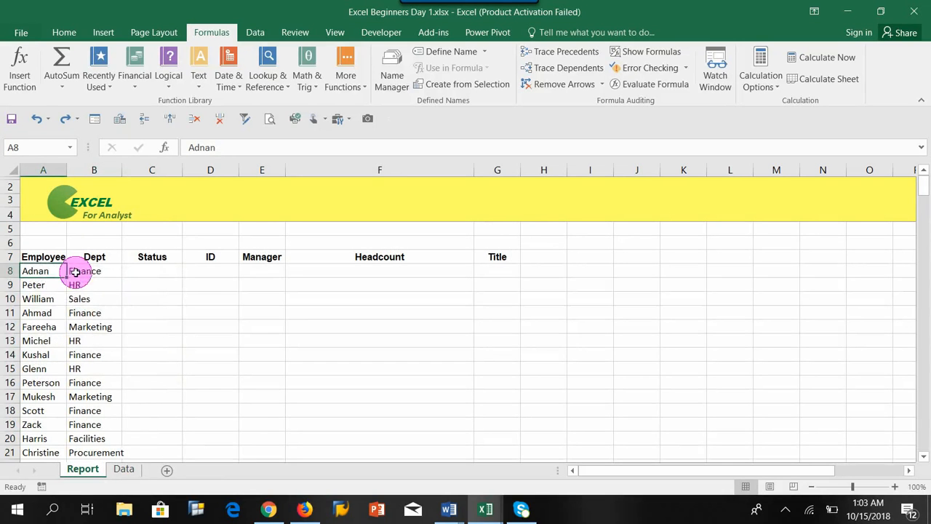
pyautogui.click(149, 271)
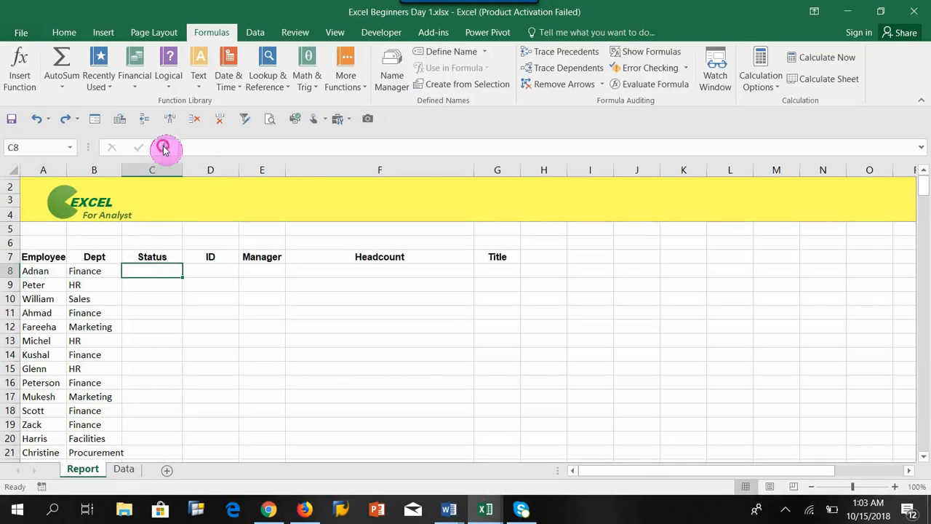
pyautogui.click(163, 149)
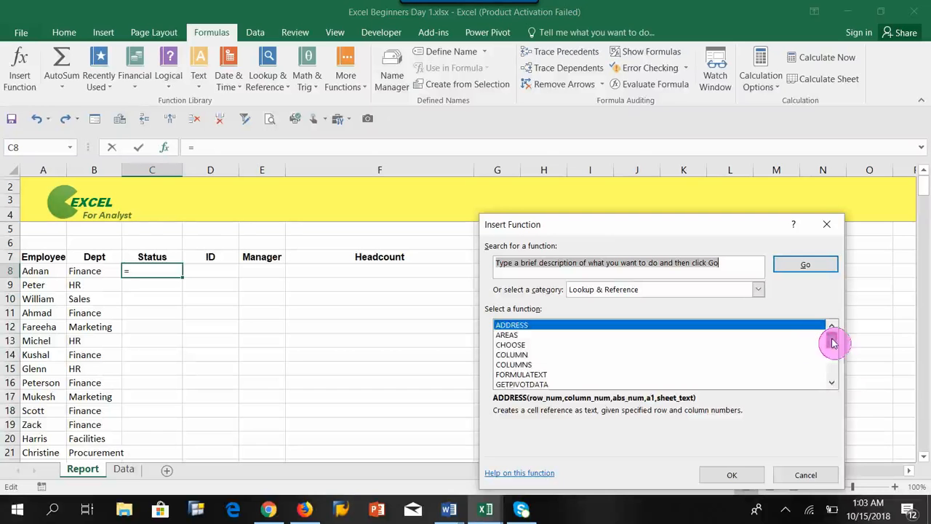
pyautogui.moveTo(834, 342); pyautogui.dragTo(850, 399)
pyautogui.click(517, 385)
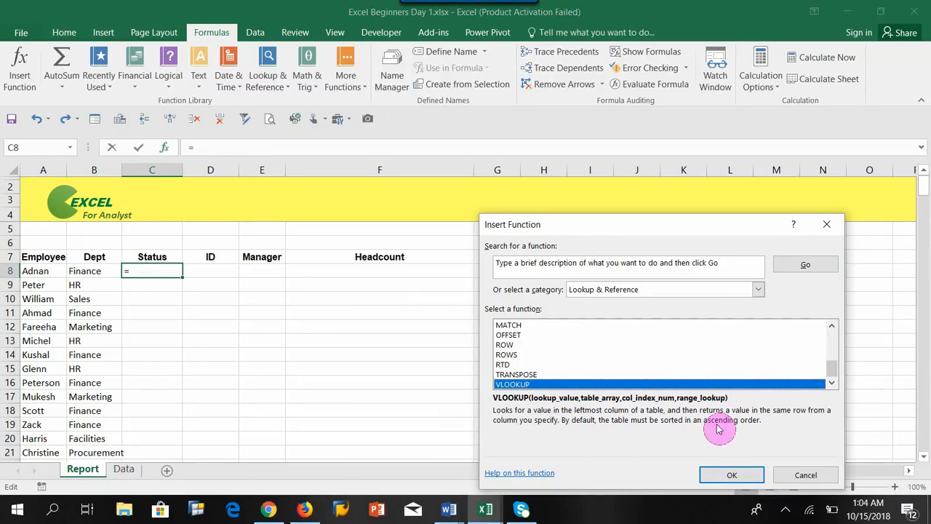
pyautogui.click(805, 475)
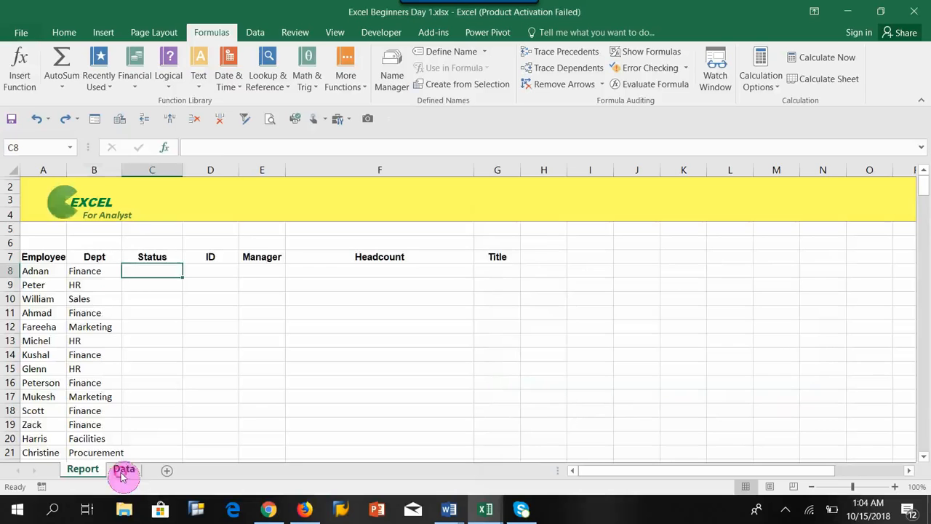
# - Check the position of the Data sheet's Name column relative to Status and ID against the Report sheet's Employee column
pyautogui.click(123, 470)
pyautogui.moveTo(34, 270); pyautogui.dragTo(42, 445)
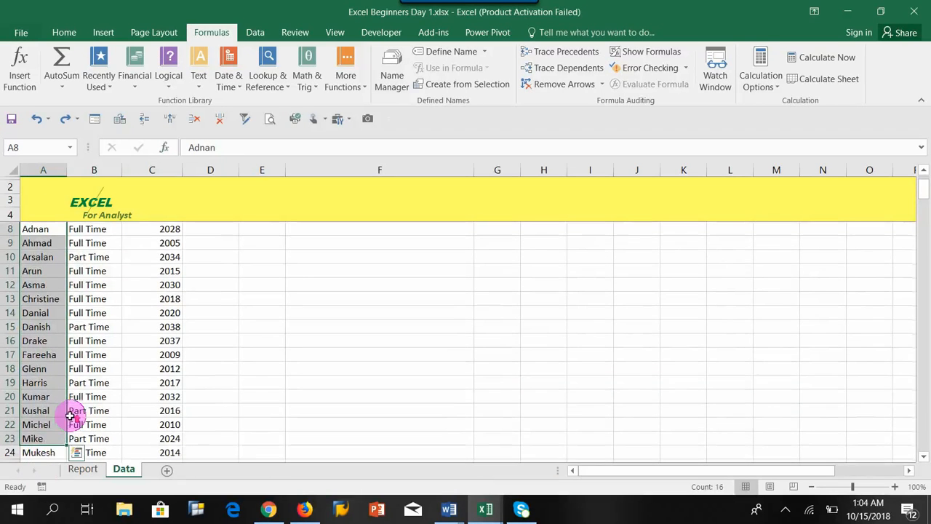
pyautogui.scroll(1, 52, 387)
pyautogui.moveTo(95, 271); pyautogui.dragTo(90, 356)
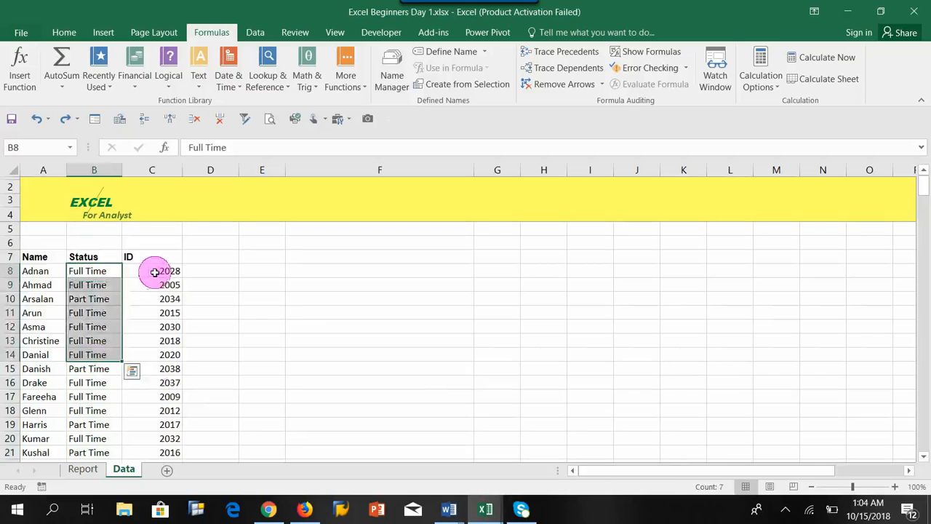
pyautogui.moveTo(155, 272); pyautogui.dragTo(165, 382)
pyautogui.moveTo(37, 269); pyautogui.dragTo(57, 341)
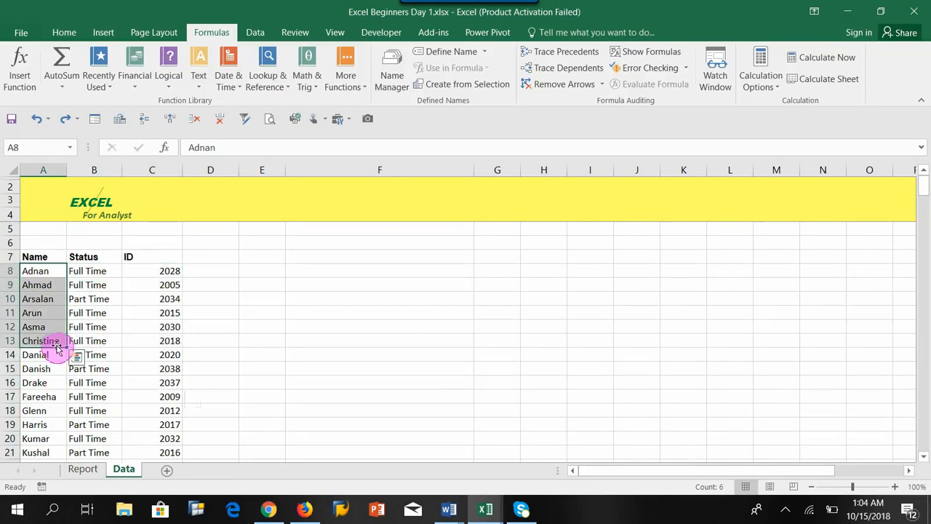
pyautogui.click(82, 470)
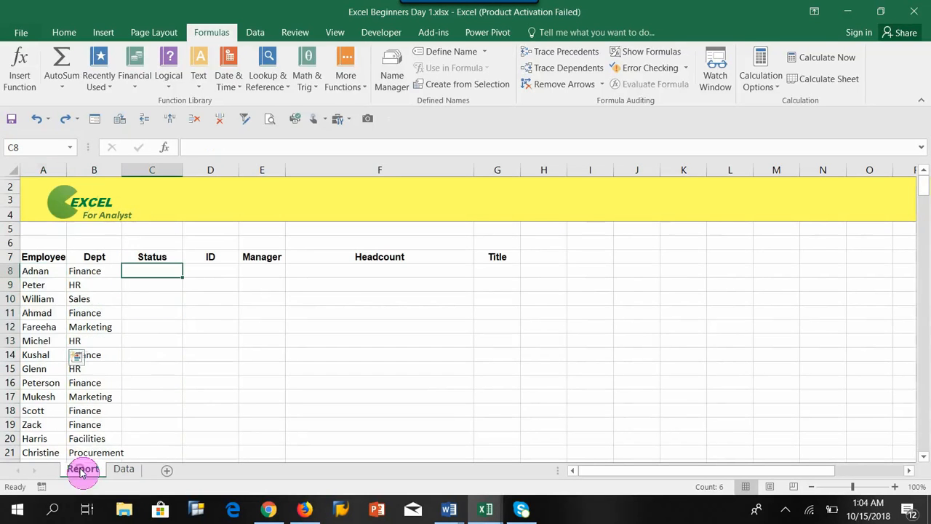
pyautogui.click(125, 470)
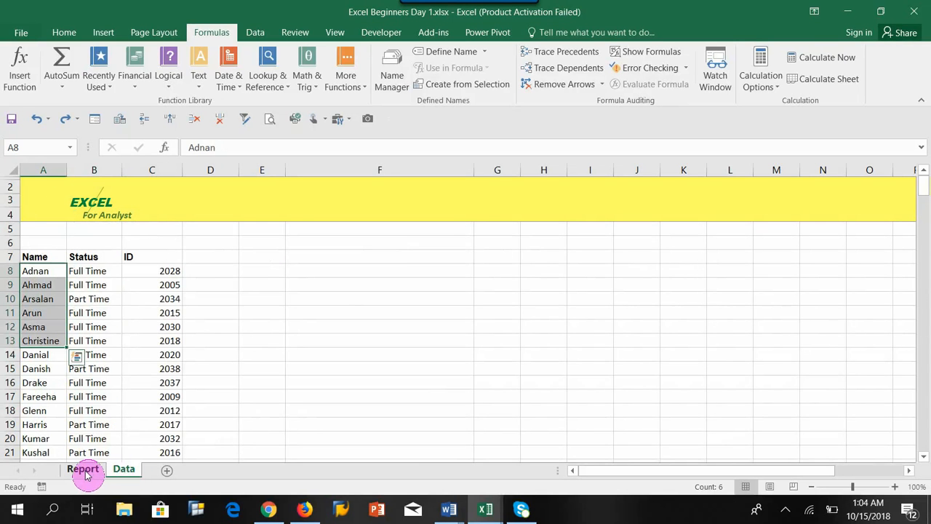
pyautogui.click(84, 470)
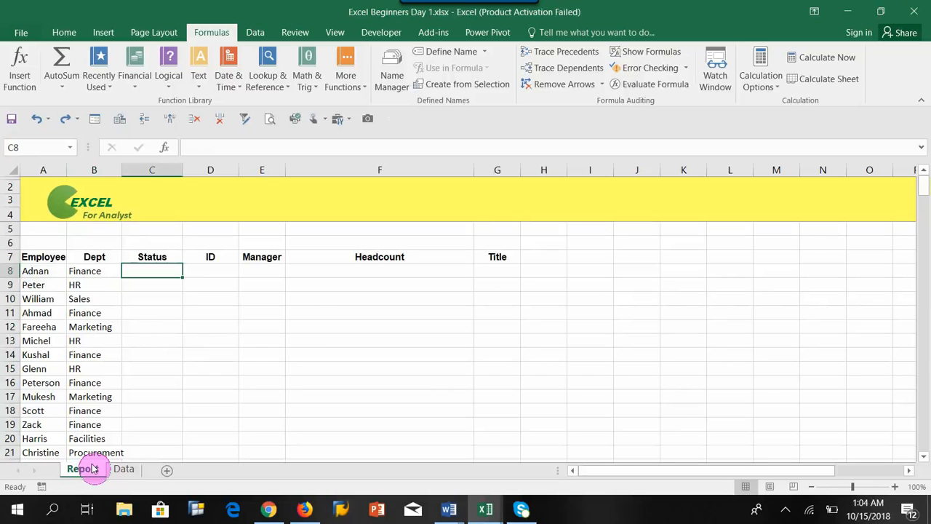
pyautogui.click(124, 470)
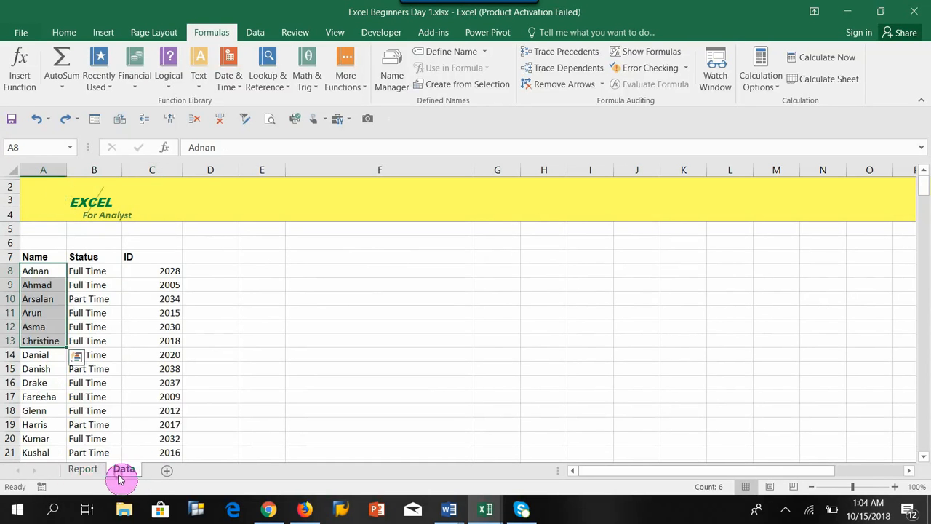
pyautogui.click(90, 470)
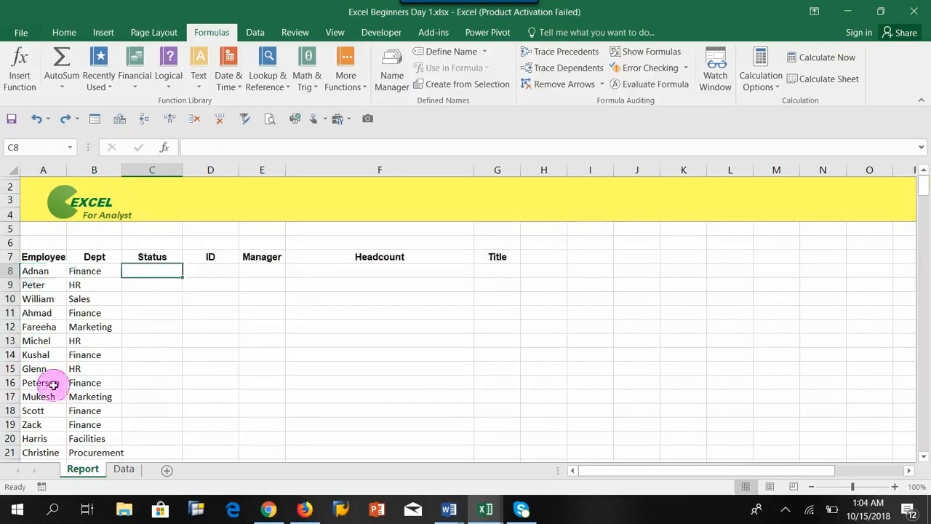
pyautogui.click(36, 271)
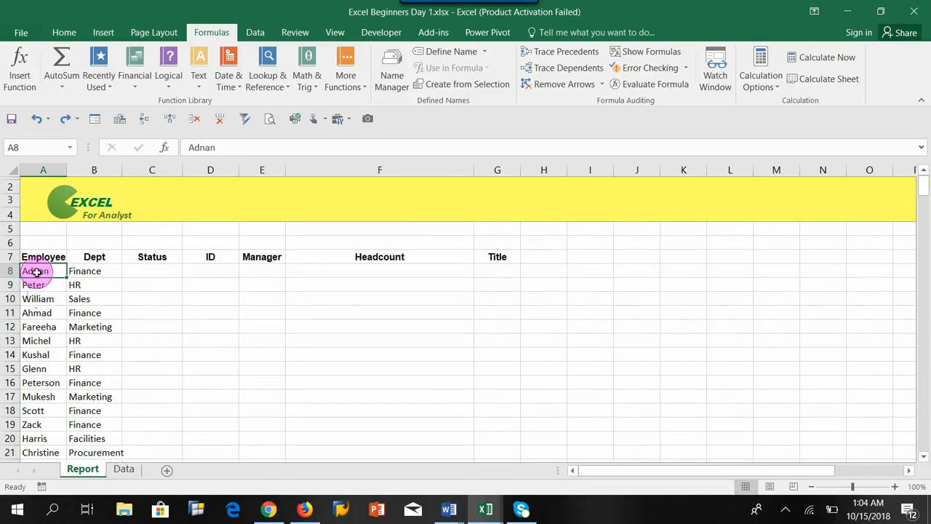
pyautogui.click(123, 472)
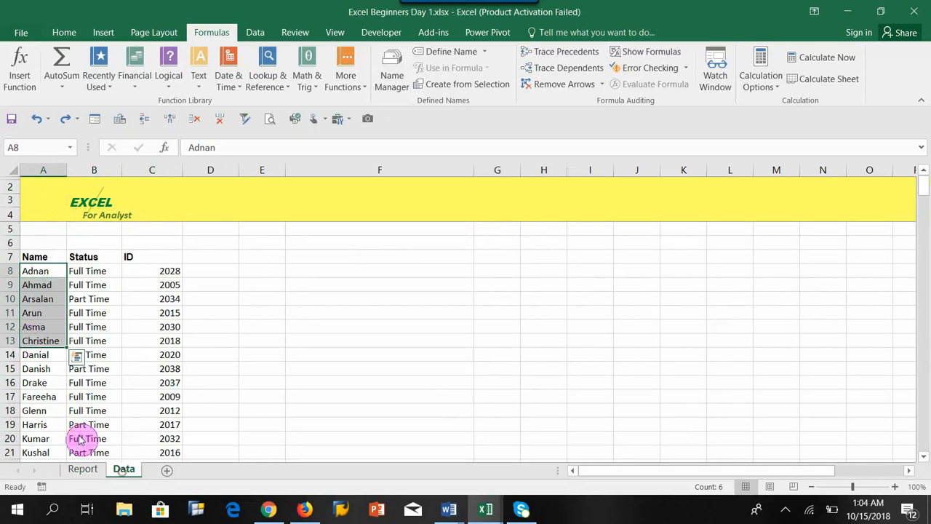
# - Compare the order of the Data sheet's Name column with the Report sheet's Employee column, including the employee in A11 and its Status cell
pyautogui.click(39, 273)
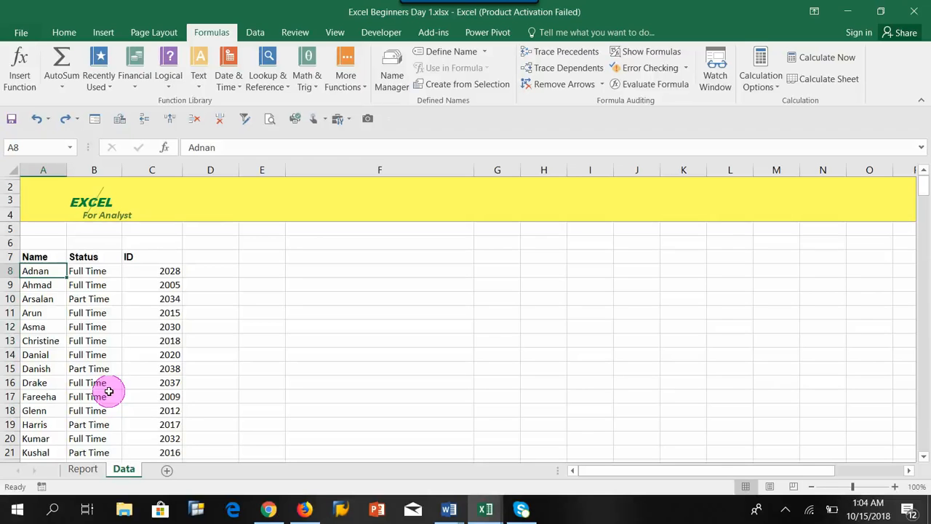
pyautogui.click(91, 473)
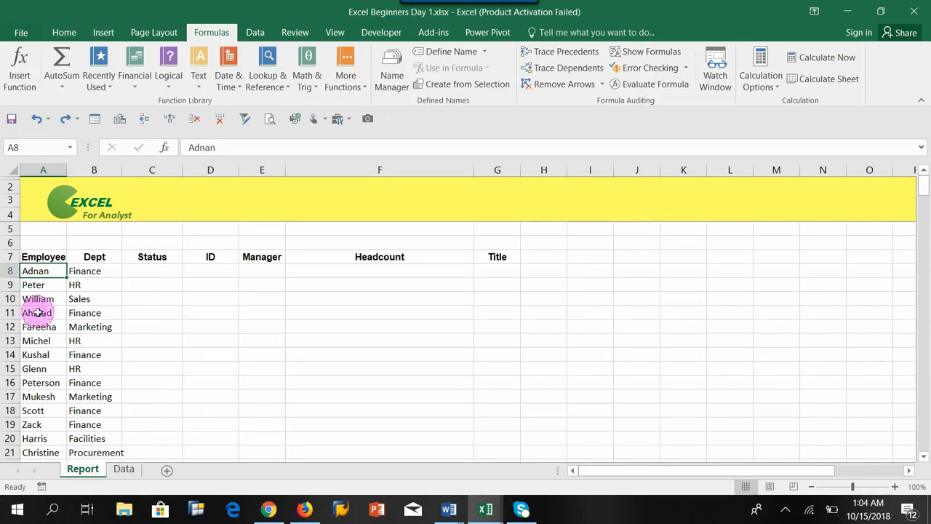
pyautogui.click(127, 471)
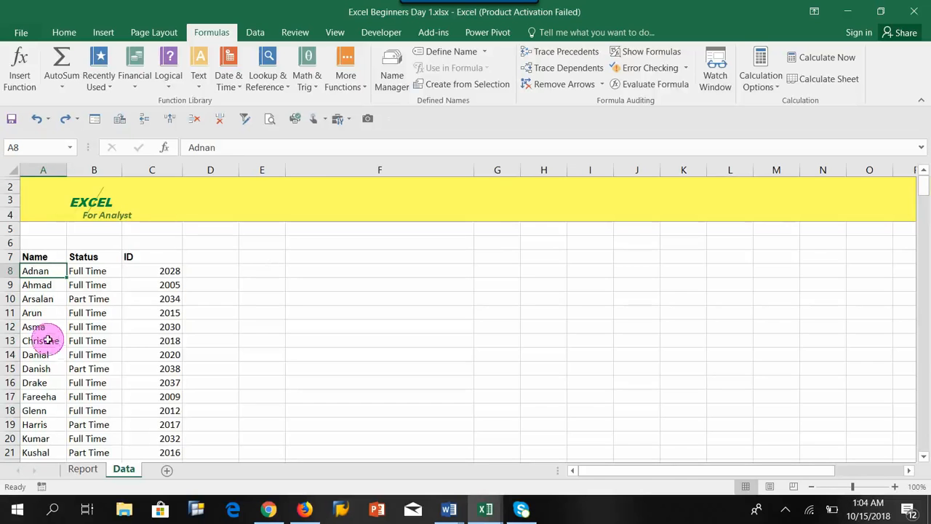
pyautogui.click(83, 471)
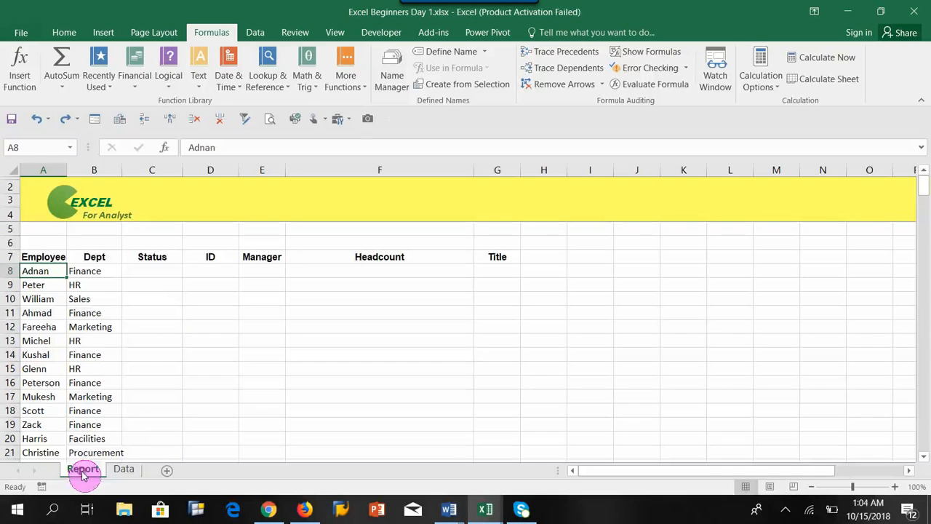
pyautogui.click(27, 313)
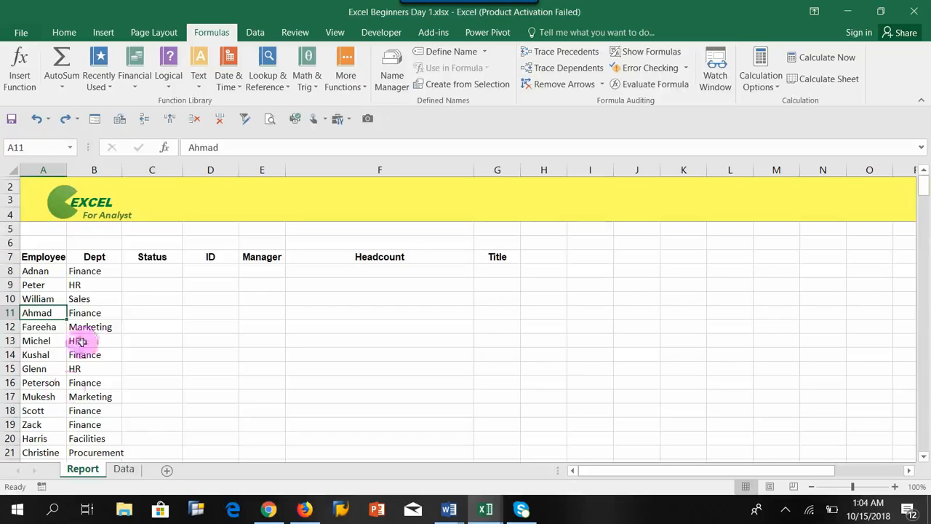
pyautogui.click(144, 313)
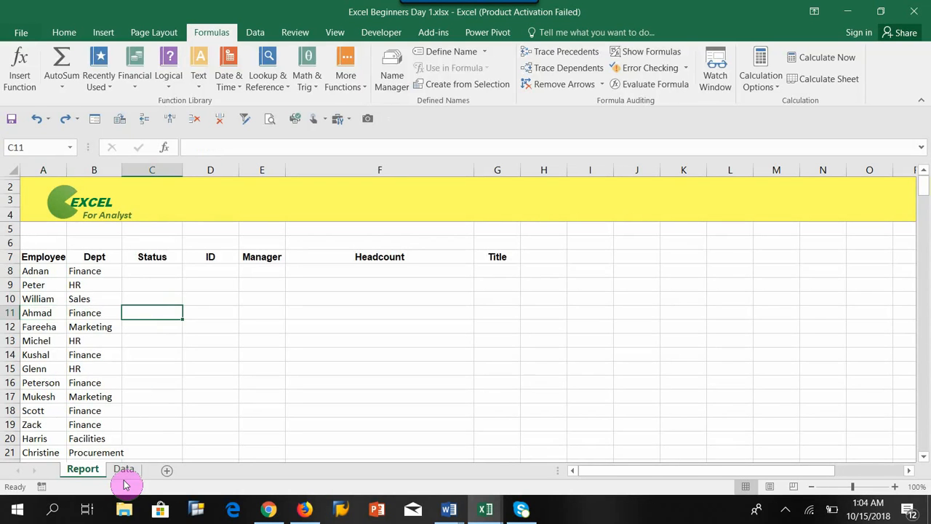
pyautogui.click(36, 311)
pyautogui.click(154, 317)
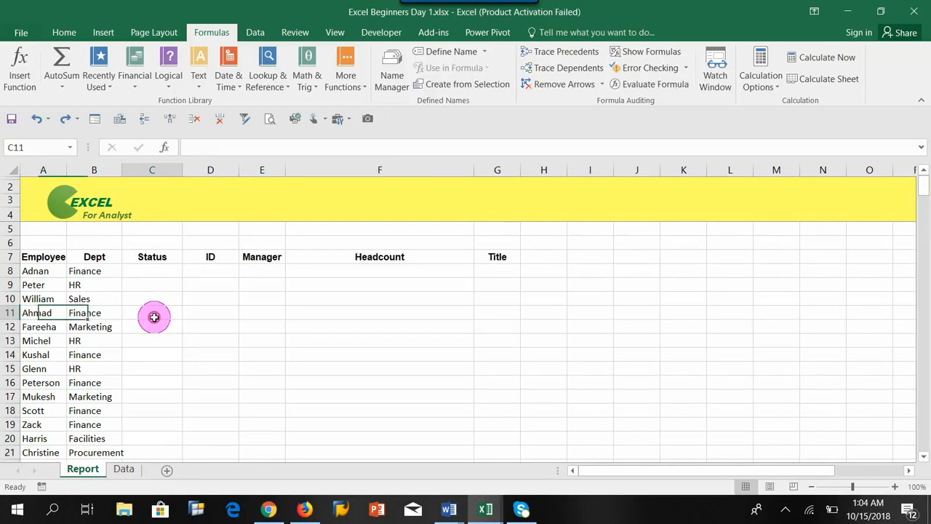
# - Start a VLOOKUP in the first Status cell, C8, on the Report sheet with A8 as the lookup value
pyautogui.click(153, 271)
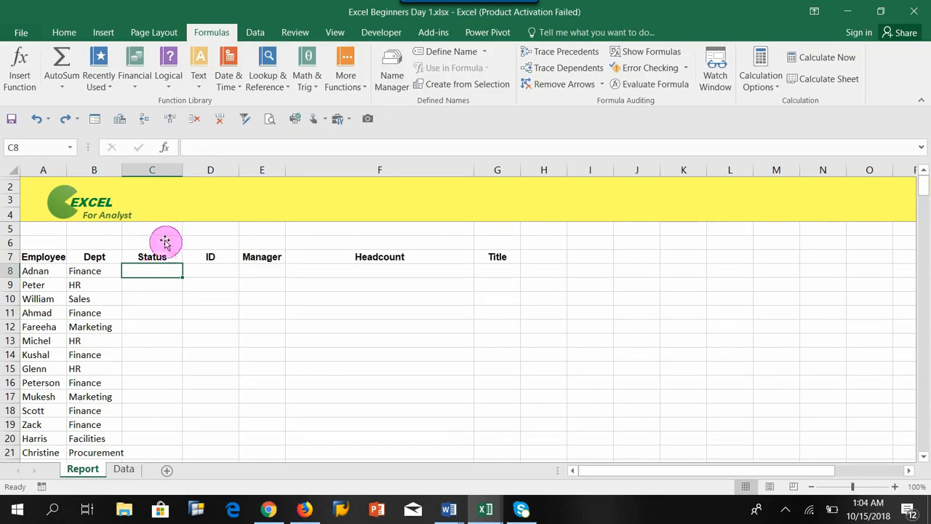
pyautogui.click(260, 85)
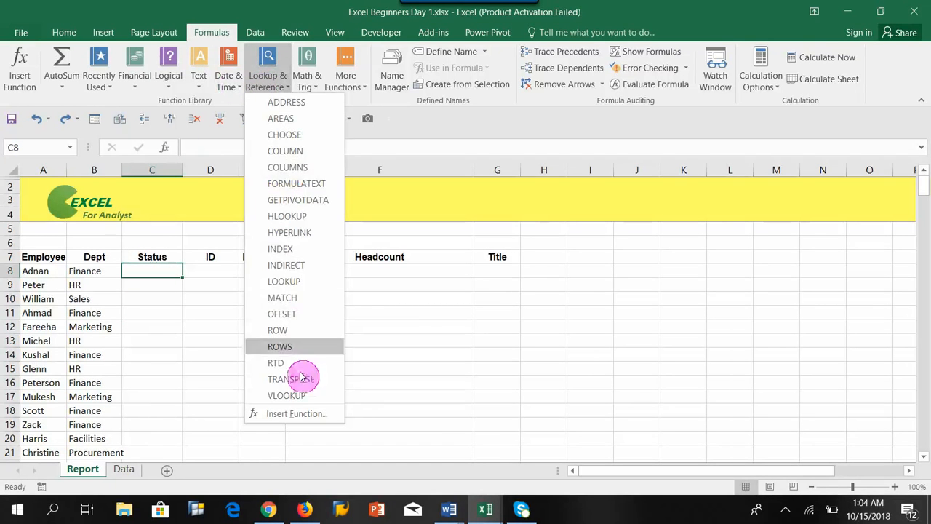
pyautogui.click(297, 395)
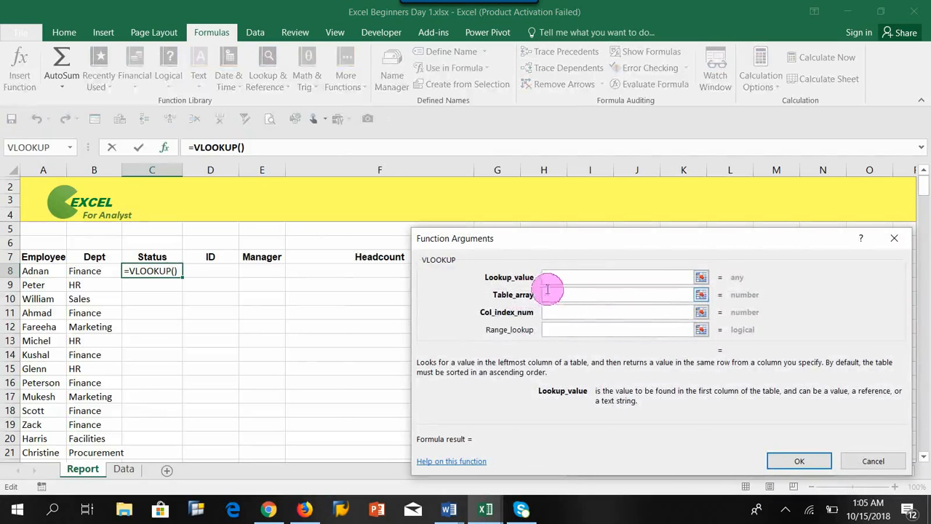
pyautogui.click(33, 271)
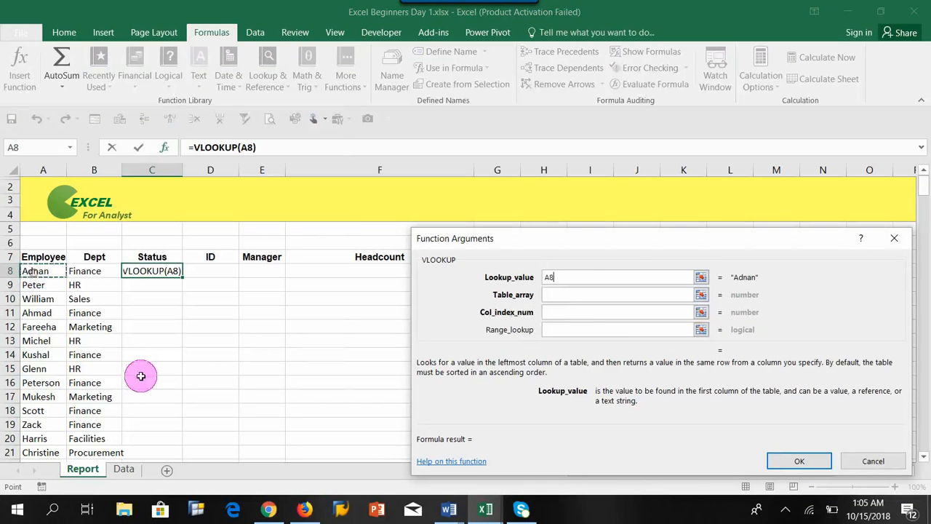
# - Set the VLOOKUP table array to the whole Data sheet table as the absolute reference Data!$A$7:$C$41
pyautogui.click(556, 295)
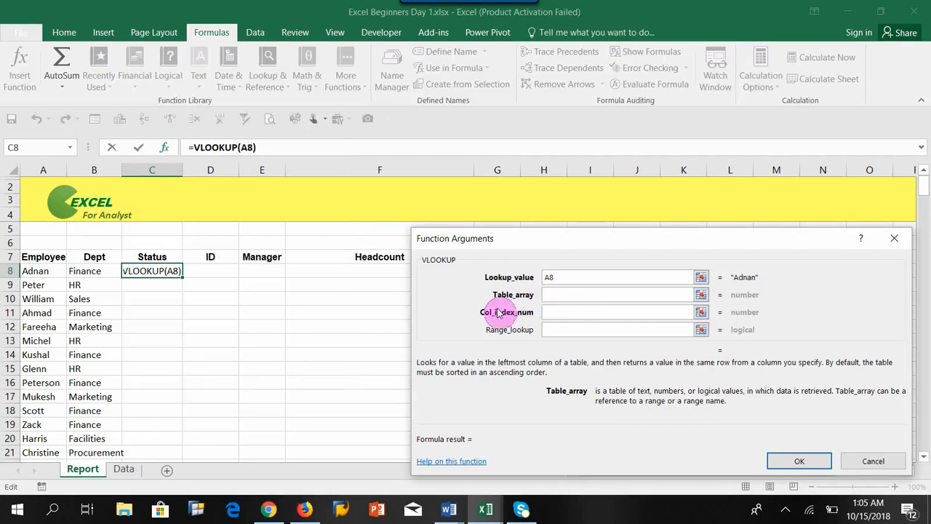
pyautogui.click(124, 469)
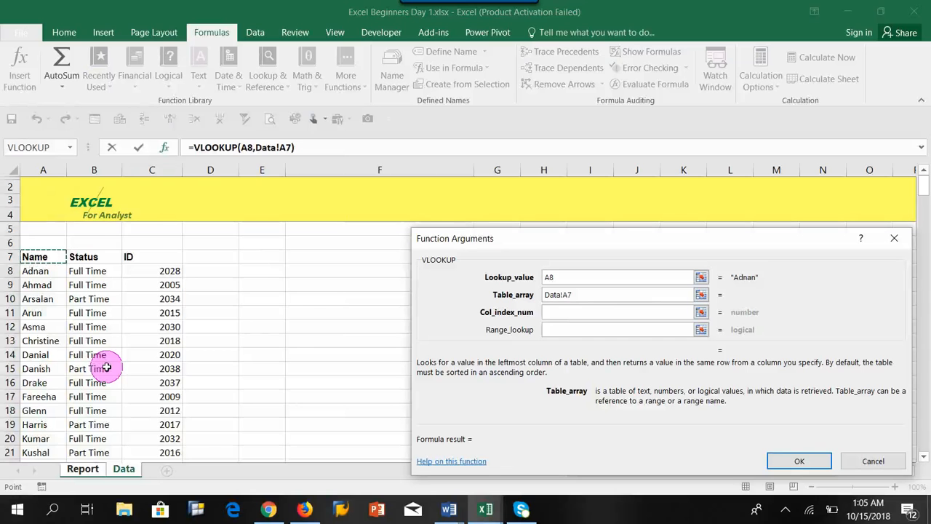
pyautogui.hotkey('ctrl', 'shift', 'Right')
pyautogui.hotkey('ctrl', 'shift', 'Down')
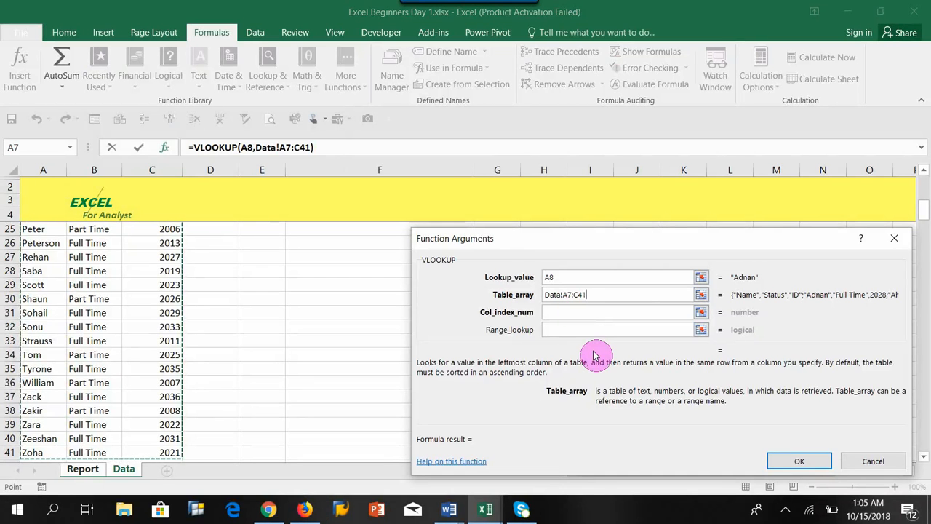
pyautogui.press('F4')
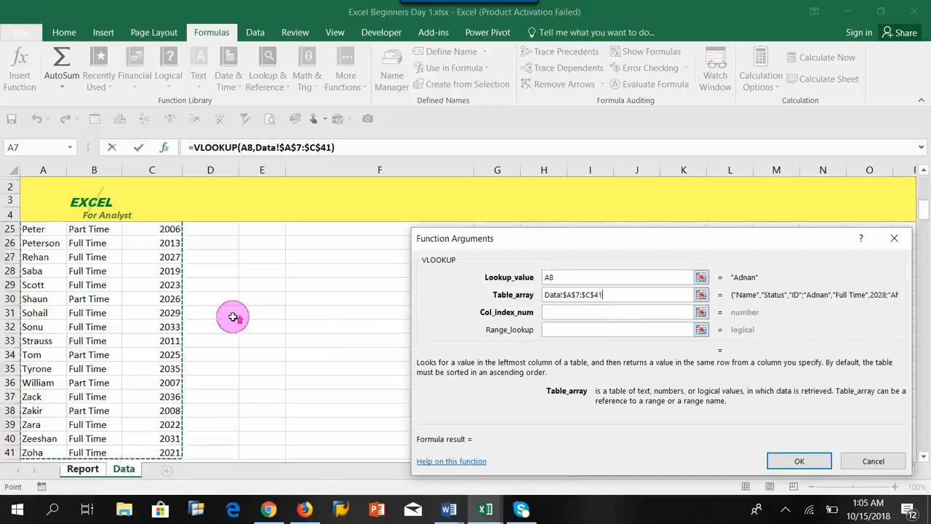
pyautogui.scroll(7, 222, 317)
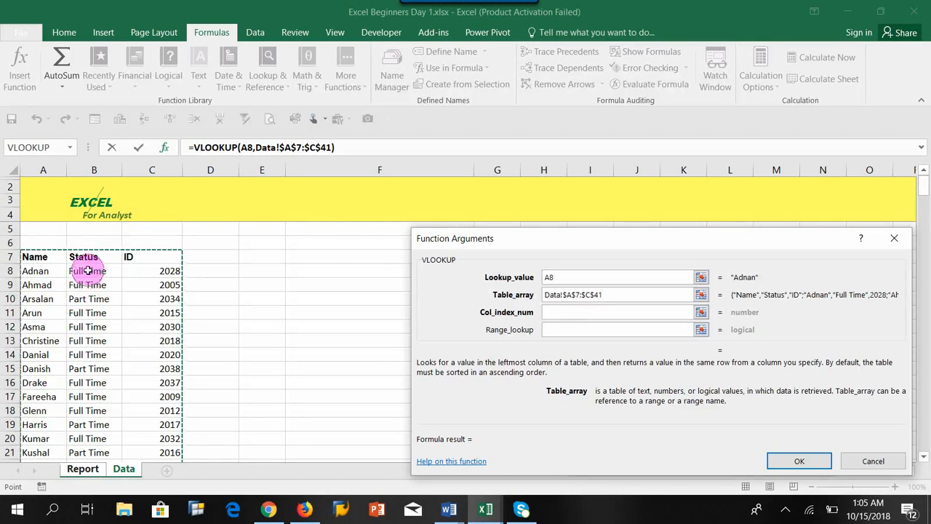
# - Set the VLOOKUP column index to 2 for Status and the range lookup to 0 for an exact match
pyautogui.click(554, 313)
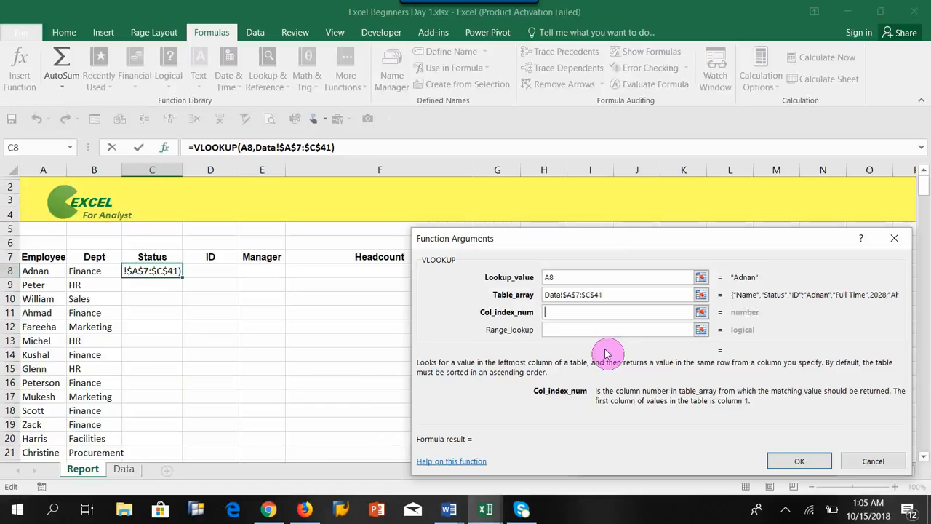
pyautogui.click(554, 331)
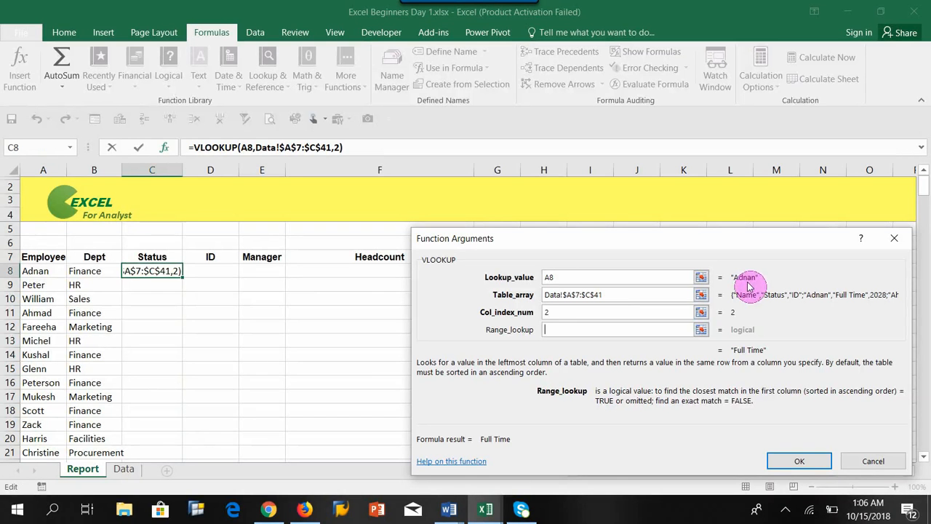
pyautogui.click(557, 332)
pyautogui.write('0')
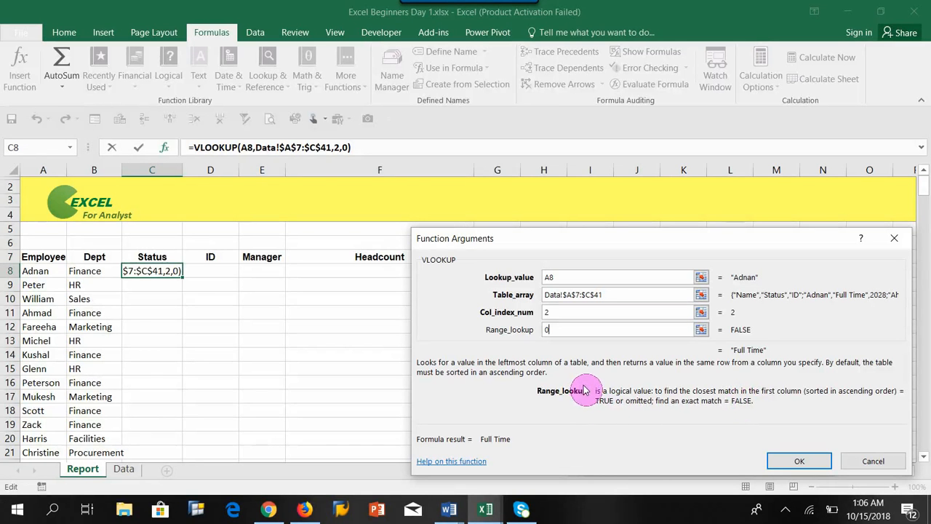
# - Try 1 as the range lookup value for an approximate match, then restore it to 0
pyautogui.press('BackSpace')
pyautogui.write('1')
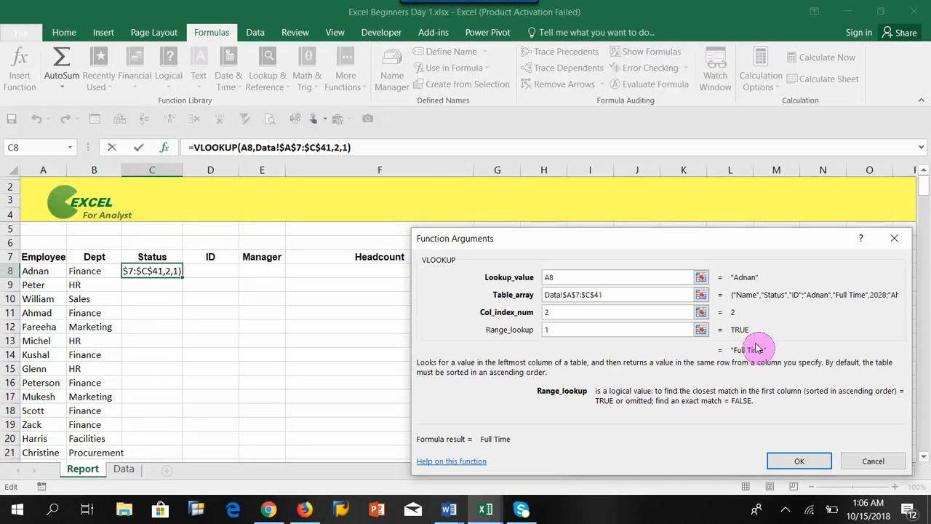
pyautogui.press('BackSpace')
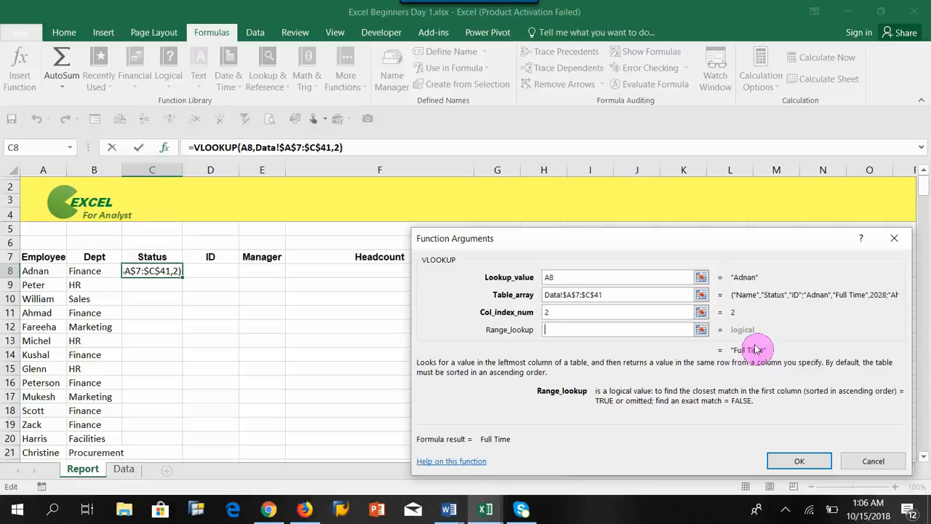
pyautogui.write('0')
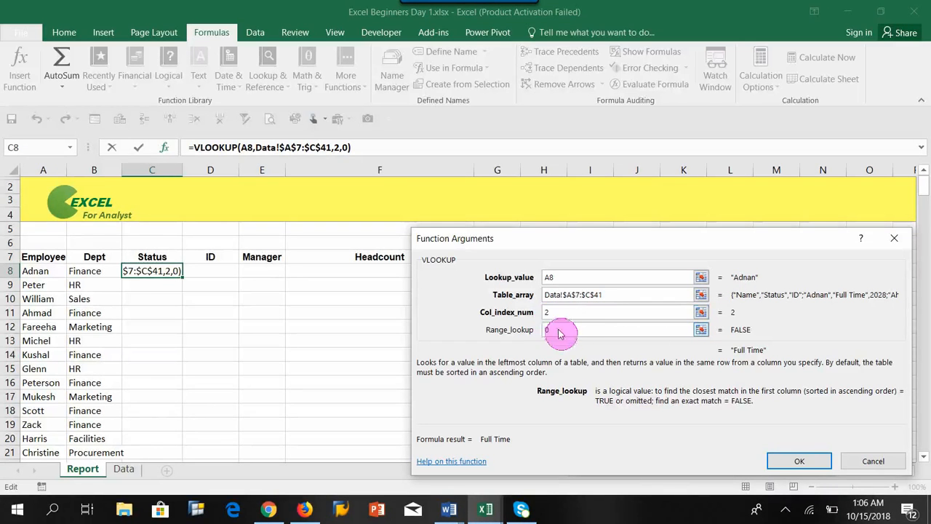
# - Confirm the VLOOKUP formula in C8 and fill it down the Status column to the last employee row, 41
pyautogui.click(798, 463)
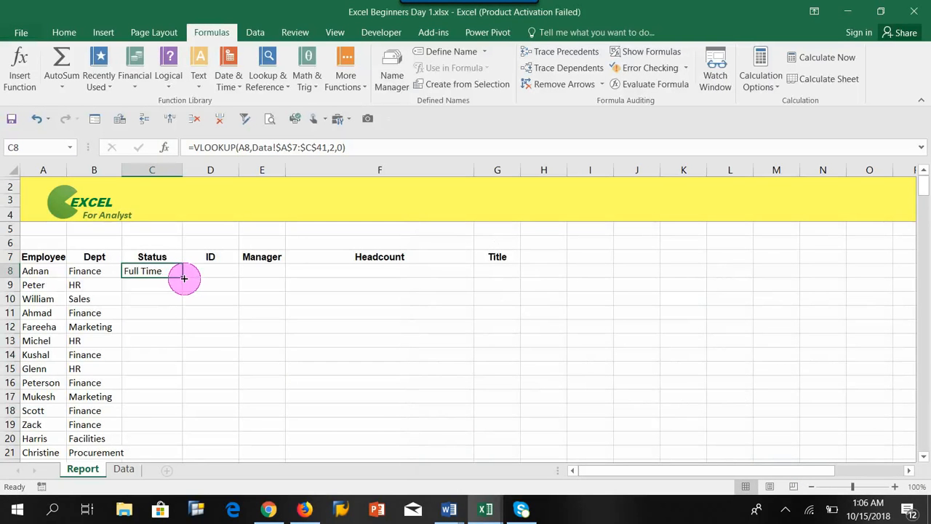
pyautogui.doubleClick(182, 278)
pyautogui.scroll(-3, 150, 374)
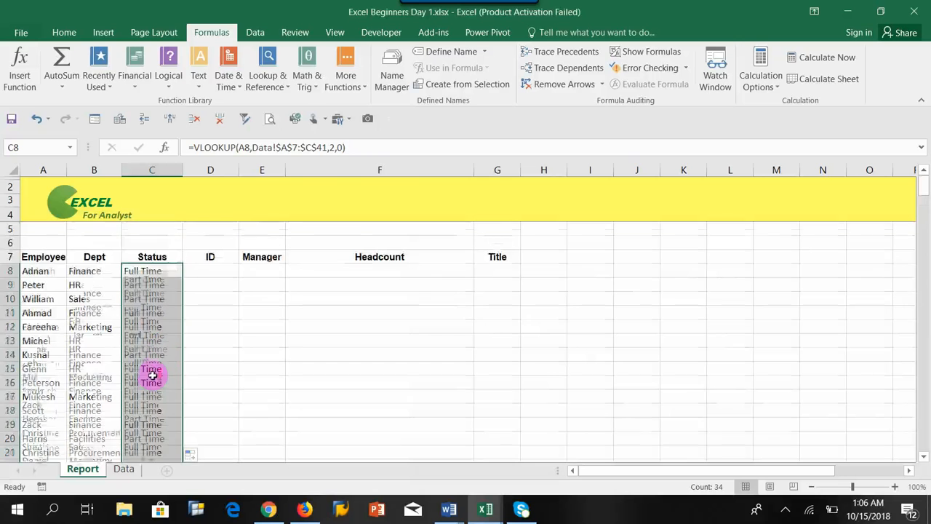
pyautogui.scroll(-5, 152, 374)
pyautogui.scroll(8, 153, 374)
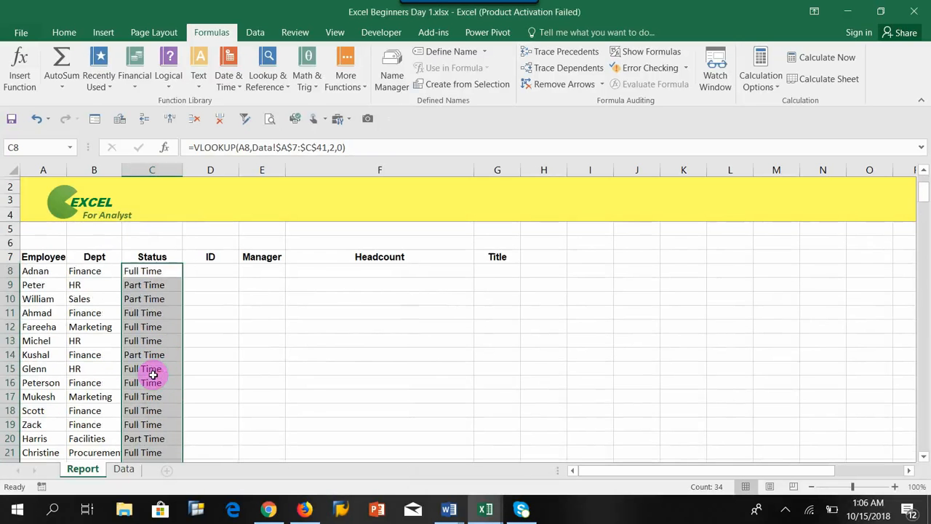
# - Check the Status results against their employees in rows 8, 13, 16 and 18 and through the rest of the Report list
pyautogui.click(145, 271)
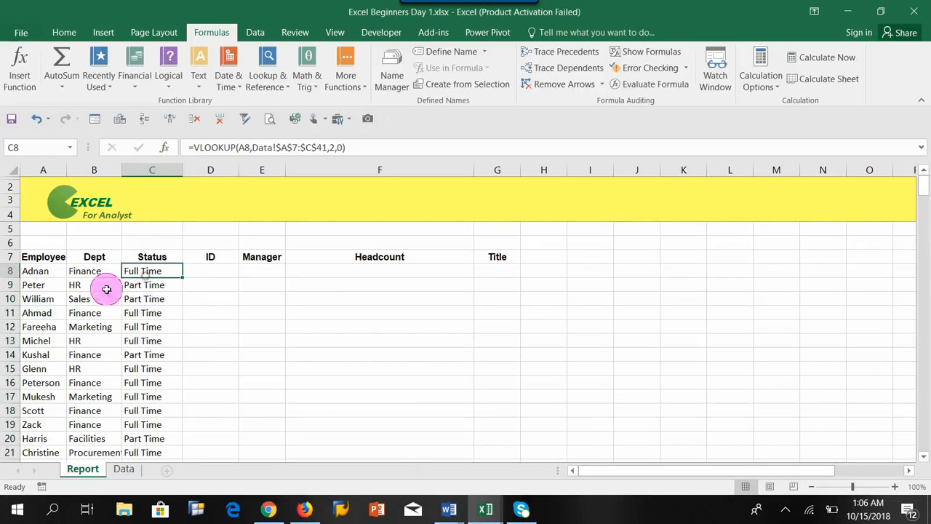
pyautogui.click(29, 271)
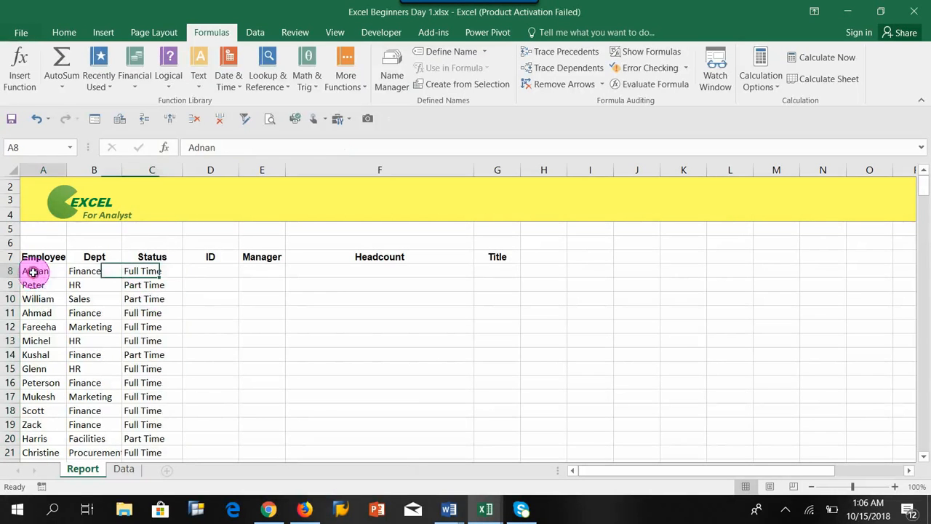
pyautogui.click(38, 340)
pyautogui.click(146, 341)
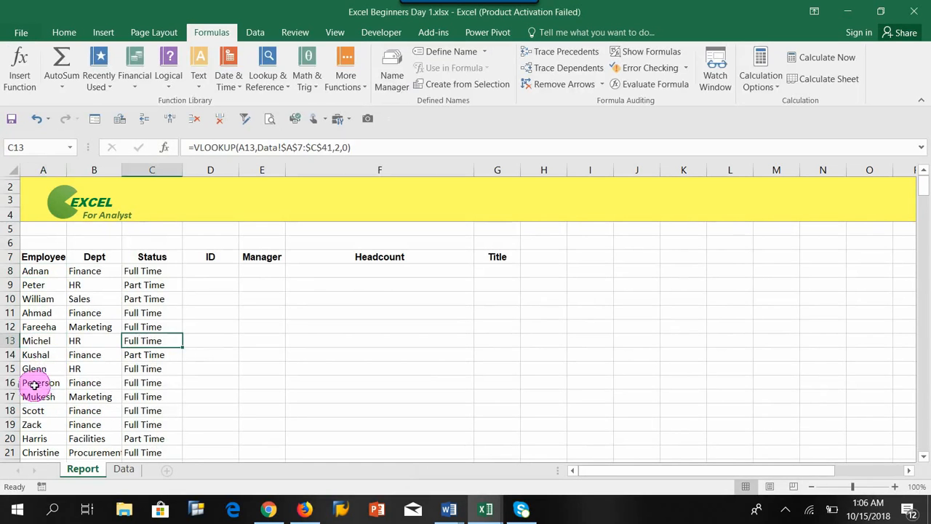
pyautogui.click(30, 384)
pyautogui.click(128, 382)
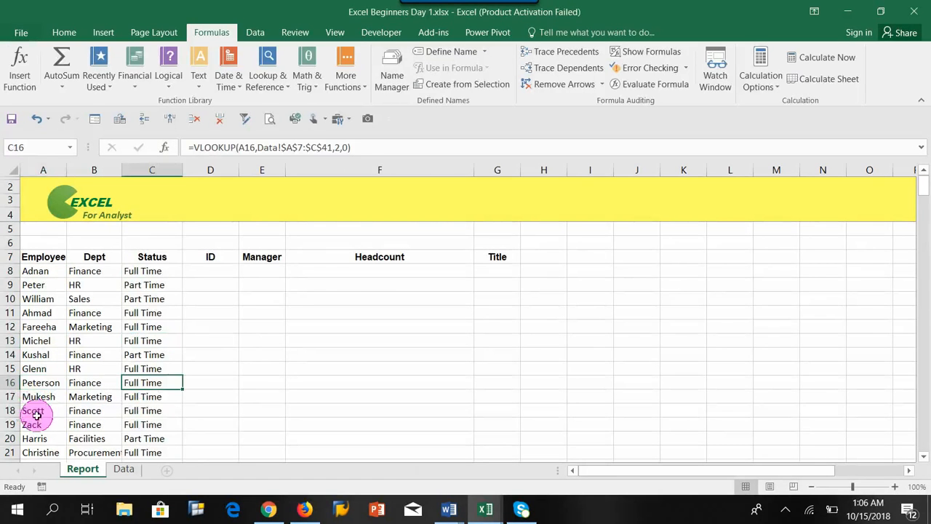
pyautogui.click(29, 409)
pyautogui.click(128, 410)
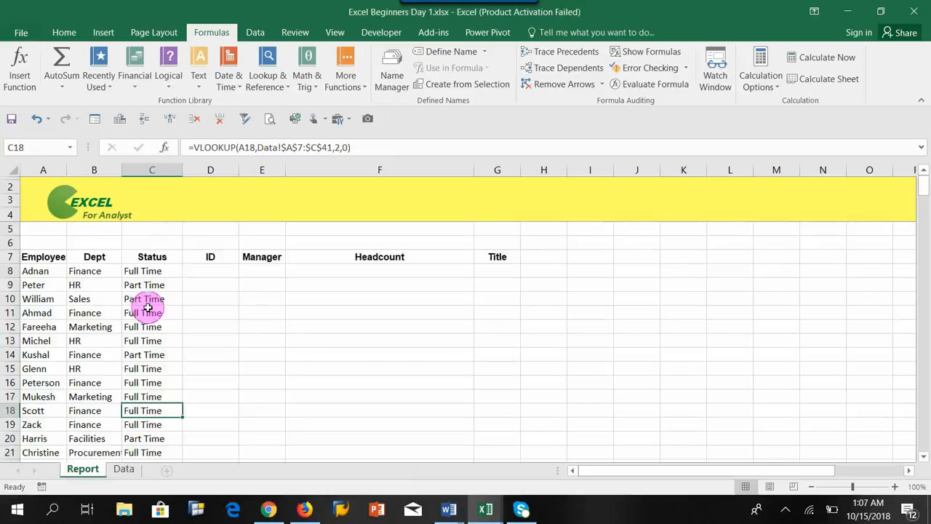
pyautogui.scroll(-9, 142, 309)
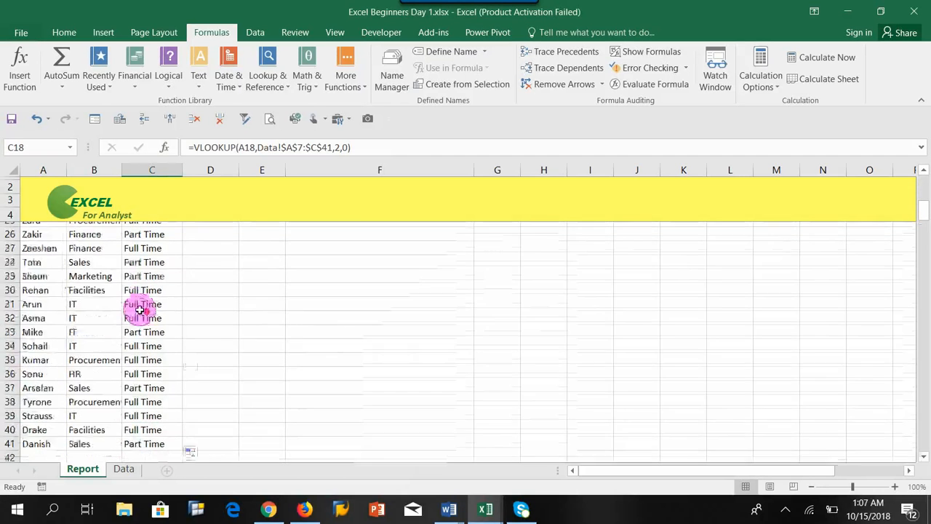
pyautogui.scroll(9, 139, 310)
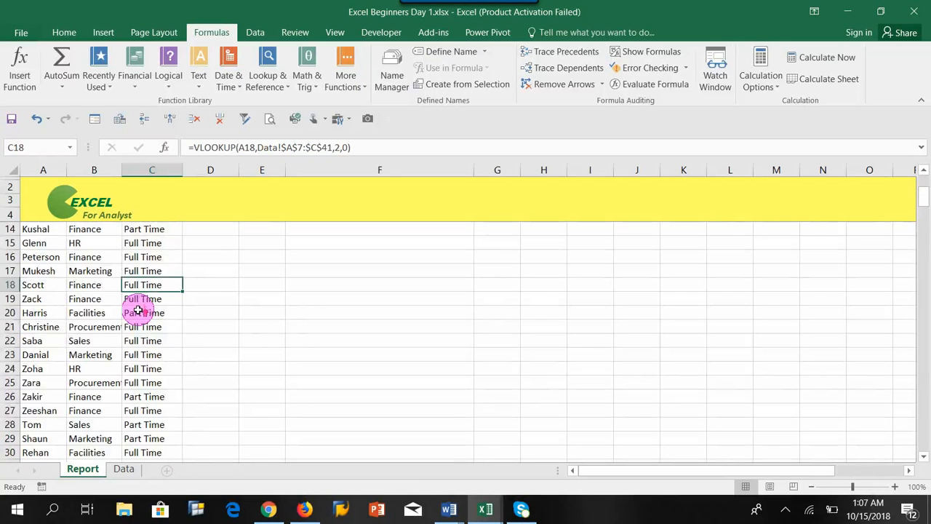
pyautogui.click(38, 272)
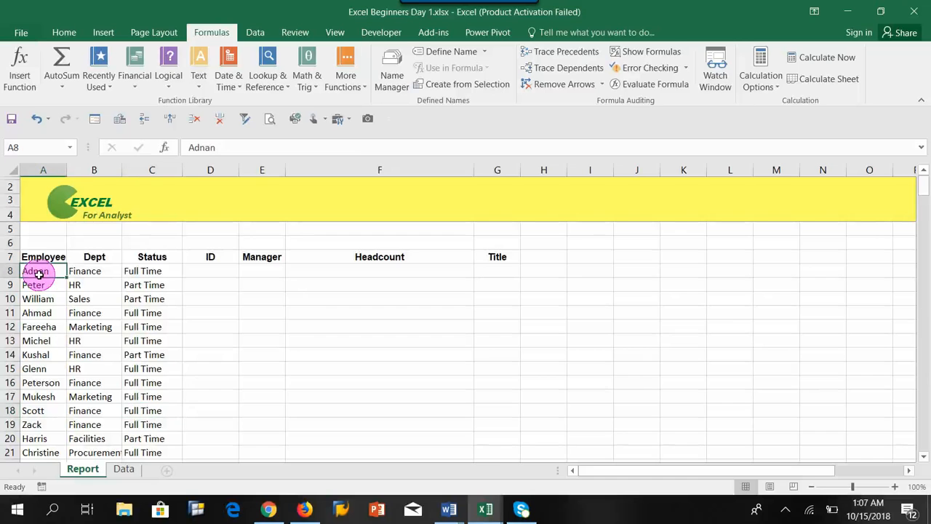